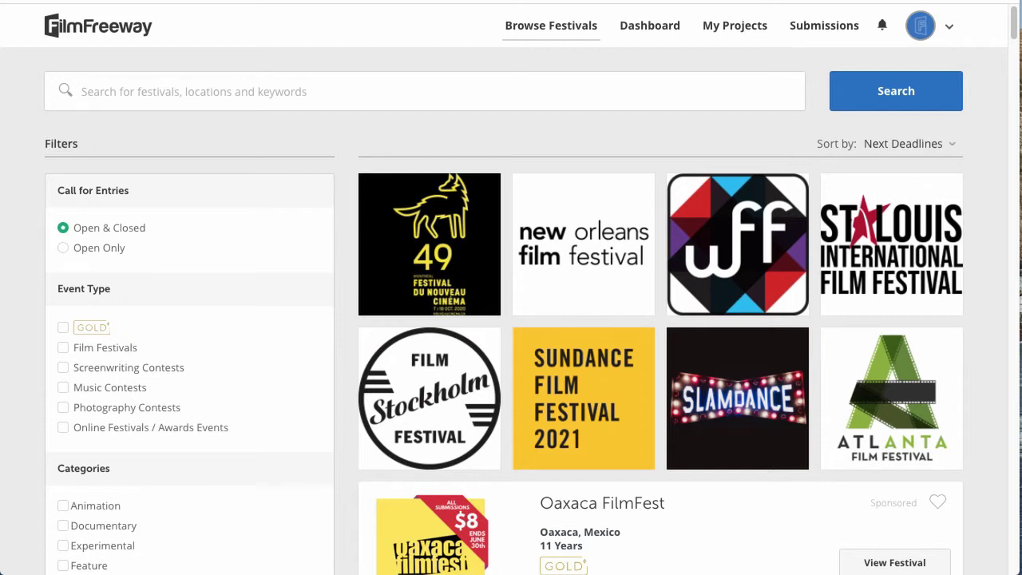
Step: Open My Projects to list the example film and example screenplay
left_click(728, 33)
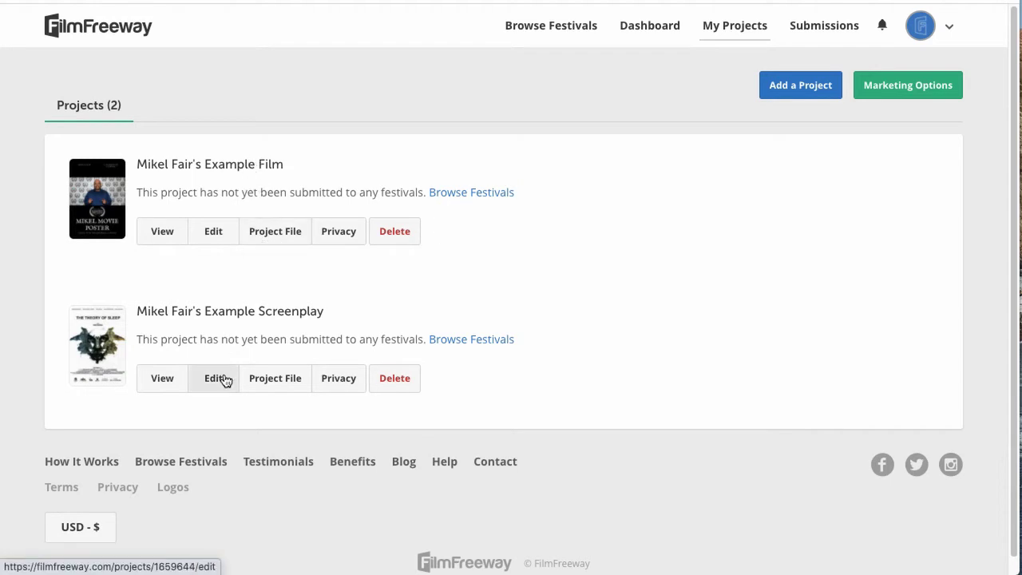
Step: Open the example film's Edit Project form and scroll toward the Credits section
left_click(211, 245)
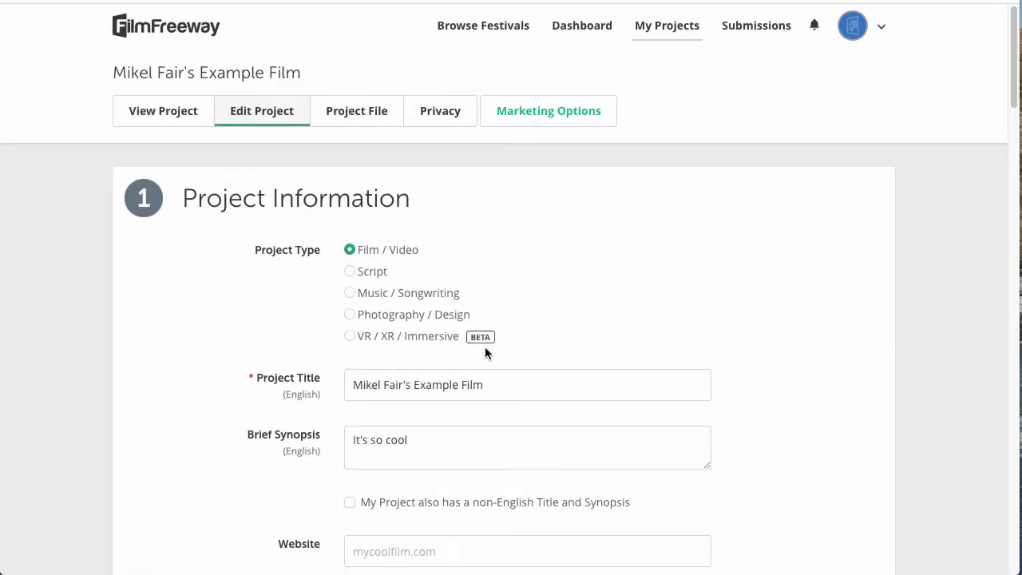
scroll(485, 348, "down", 10)
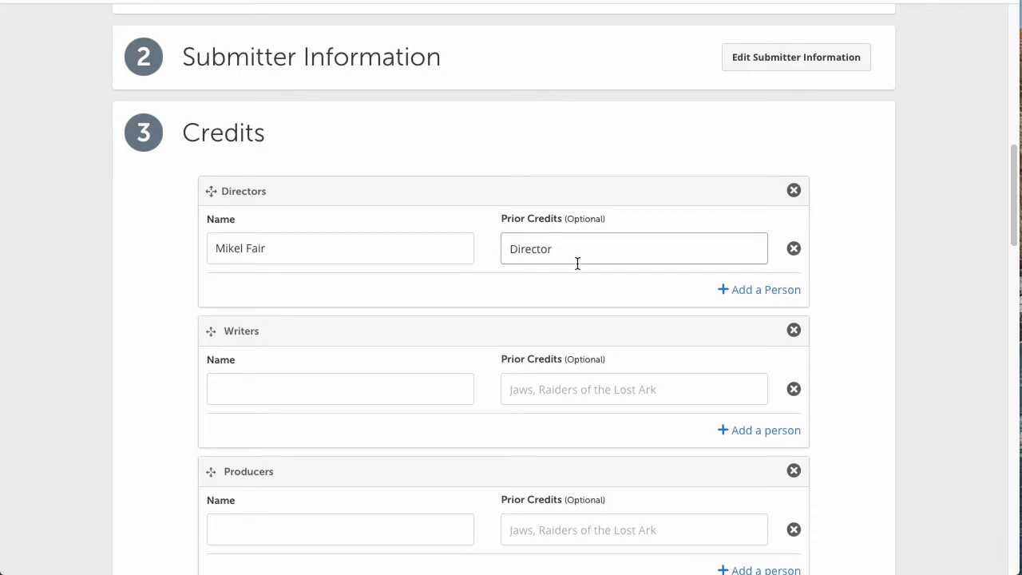
Step: Replace the director's prior credits with 'Blind Date, Blind Date 2'
key("BackSpace")
key("BackSpace")
key("BackSpace")
key("BackSpace")
key("BackSpace")
key("BackSpace")
key("BackSpace")
key("BackSpace")
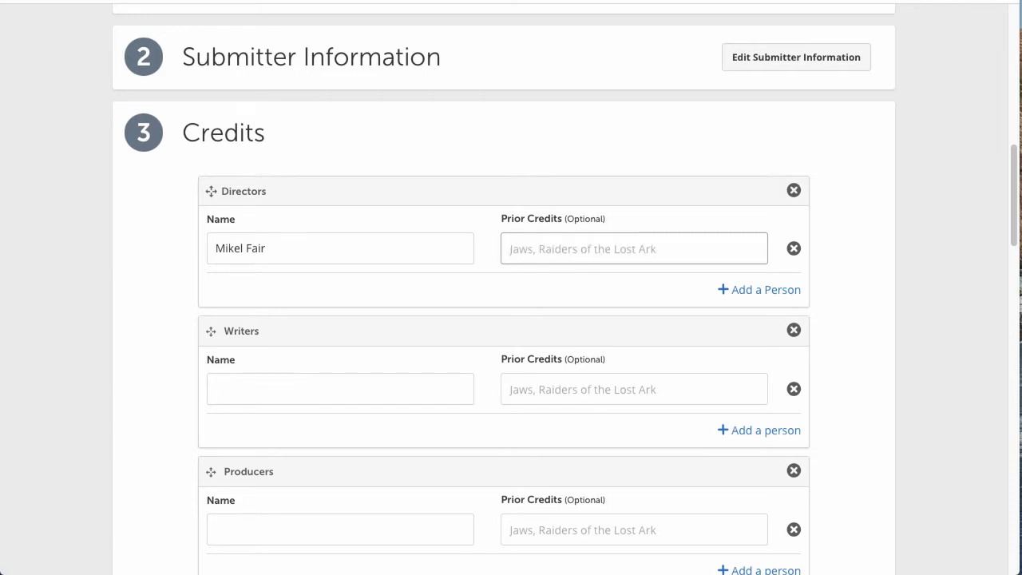
type("Blind Date,")
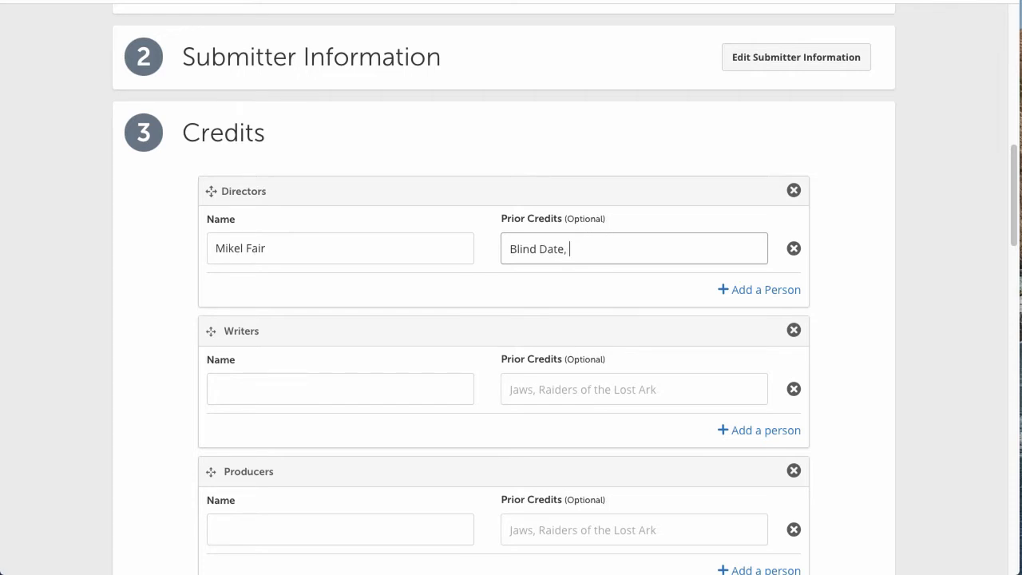
type(" Blind Date 2")
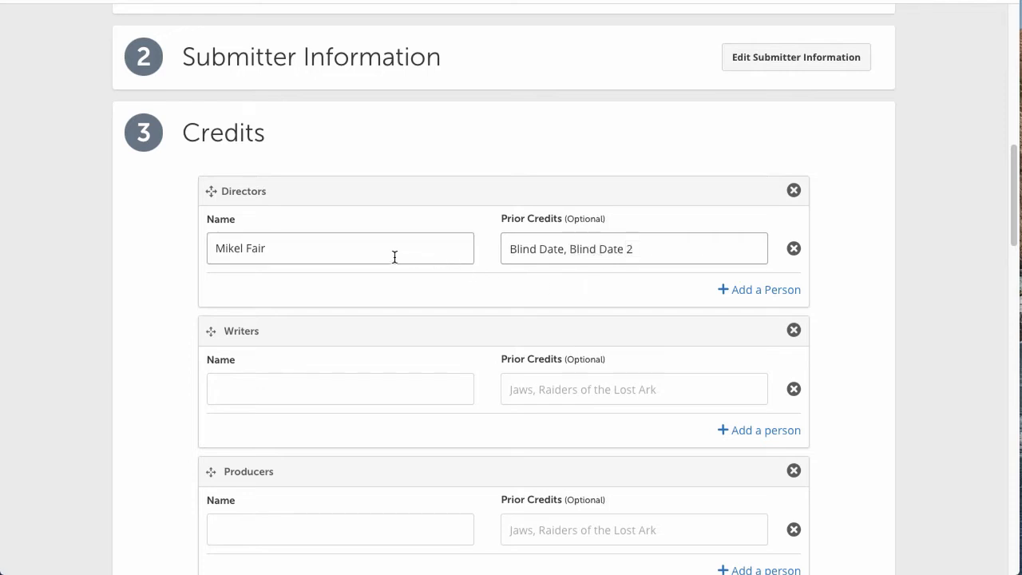
scroll(554, 257, "down", 1)
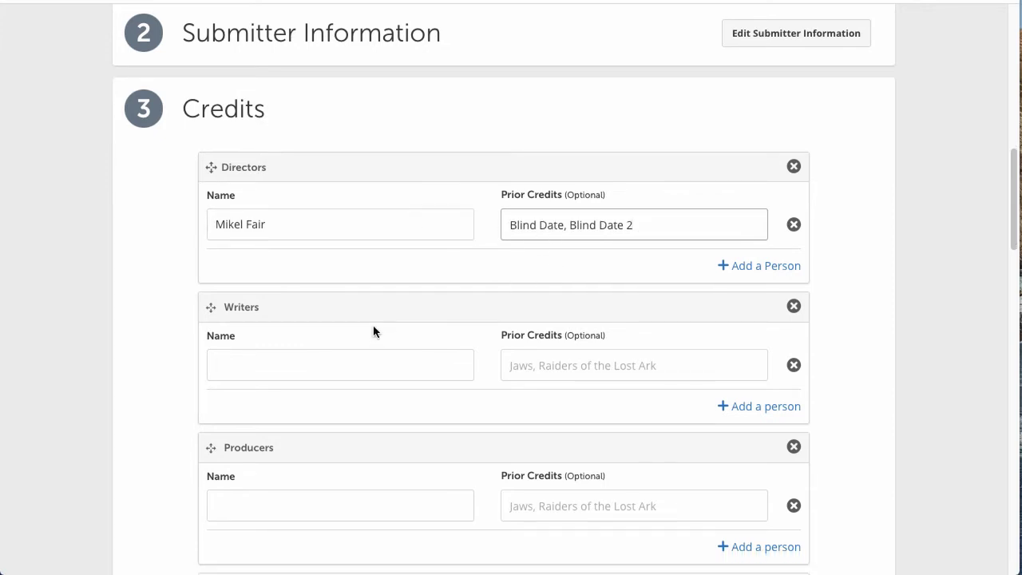
Step: Enter the writer's name with prior credit 'Discover the World'
left_click(377, 365)
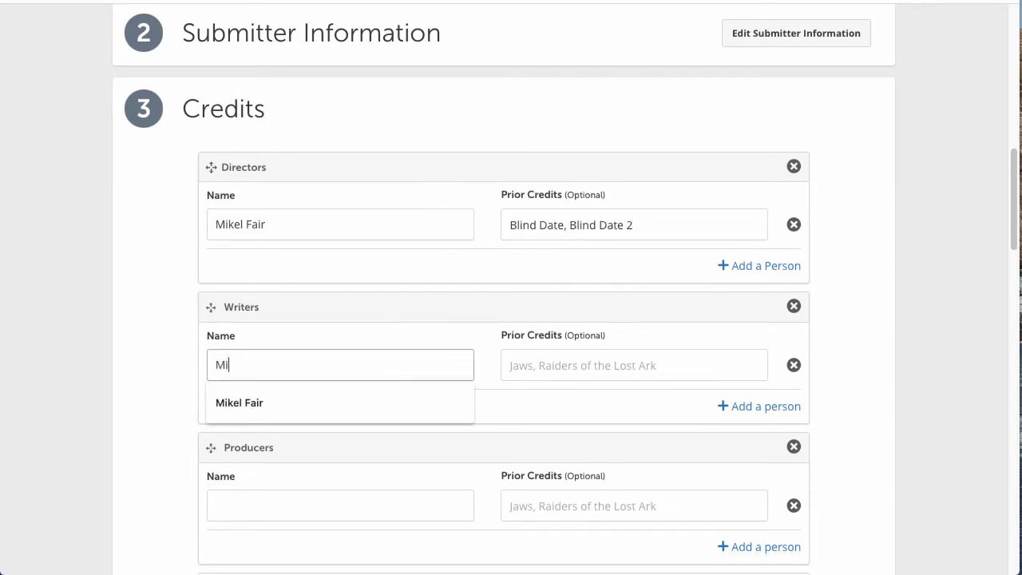
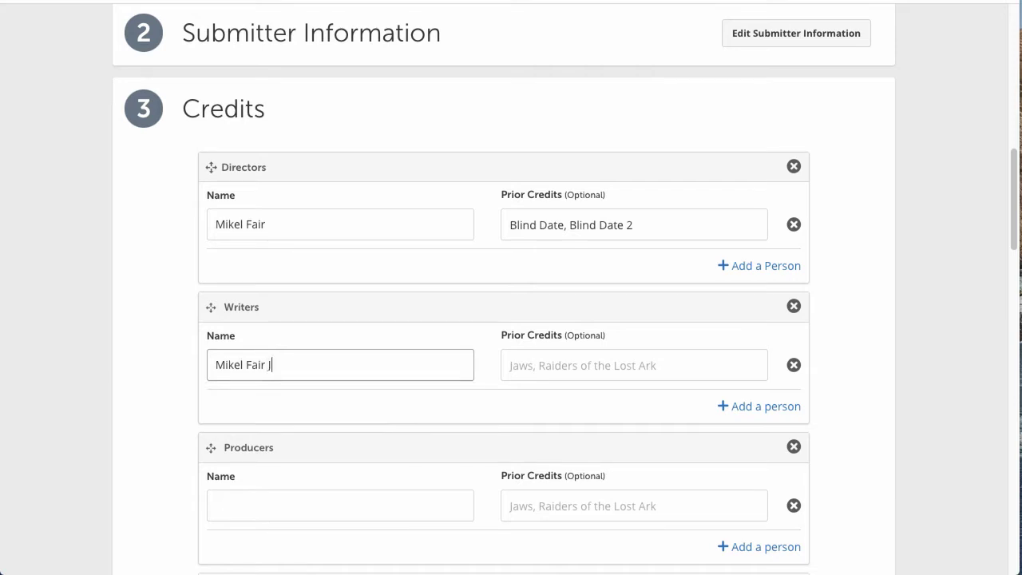
left_click(525, 361)
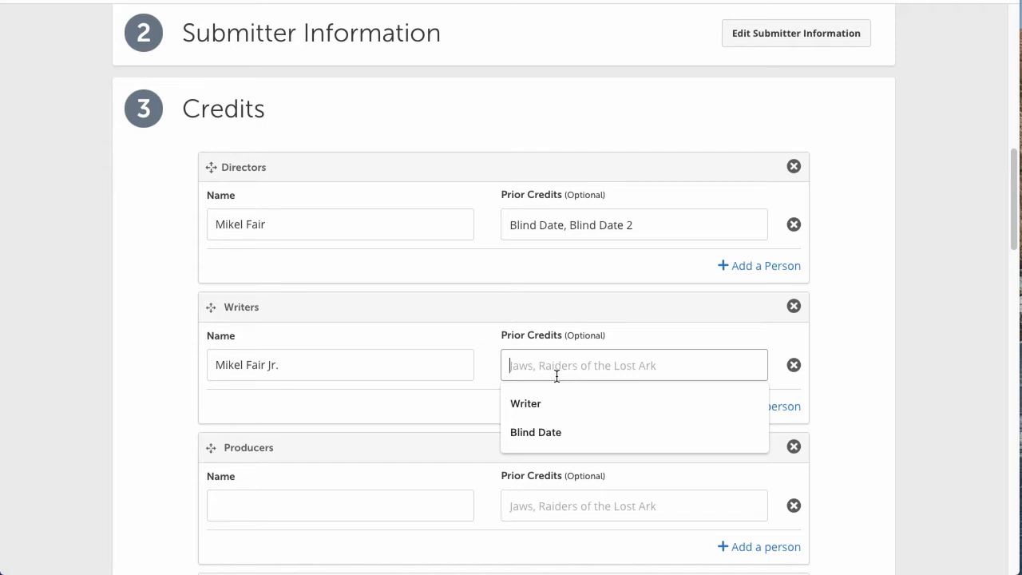
type("Discover the World")
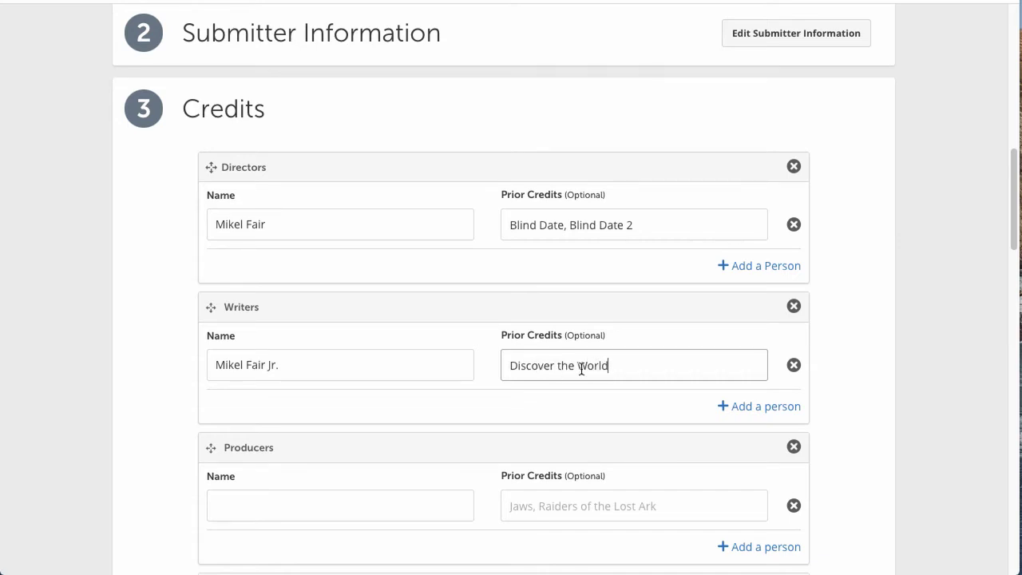
scroll(583, 373, "down", 1)
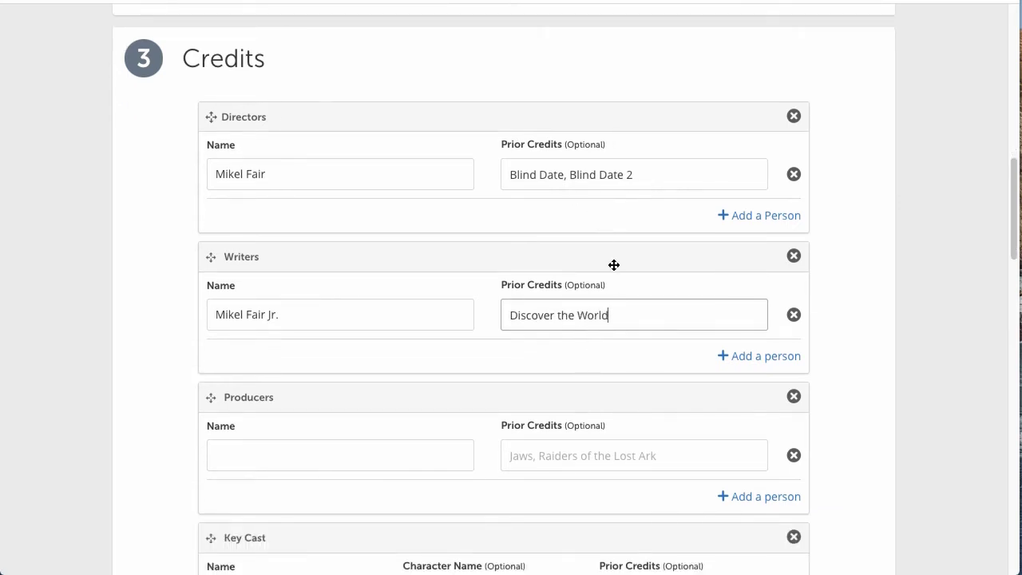
scroll(598, 342, "down", 4)
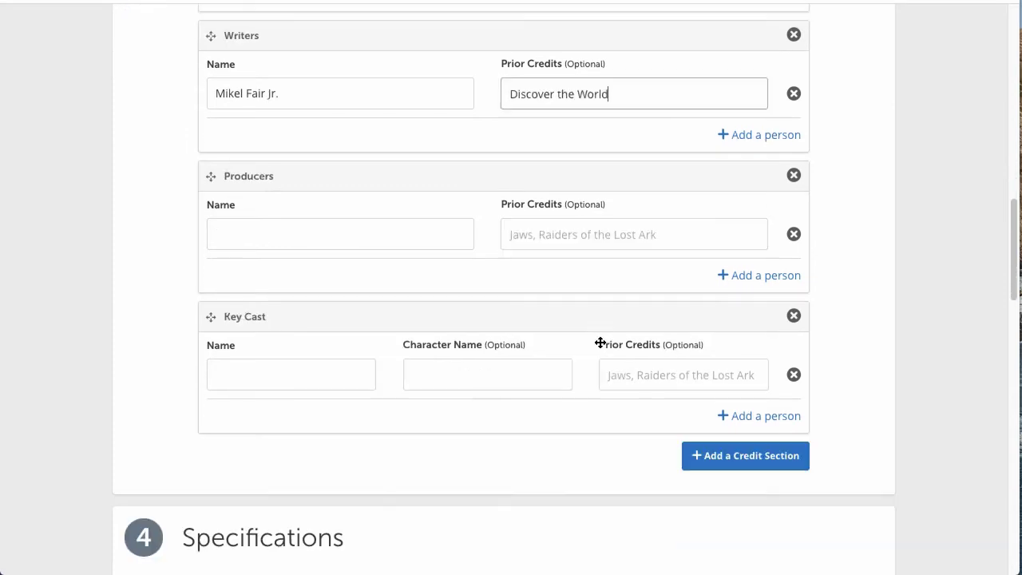
scroll(420, 296, "up", 4)
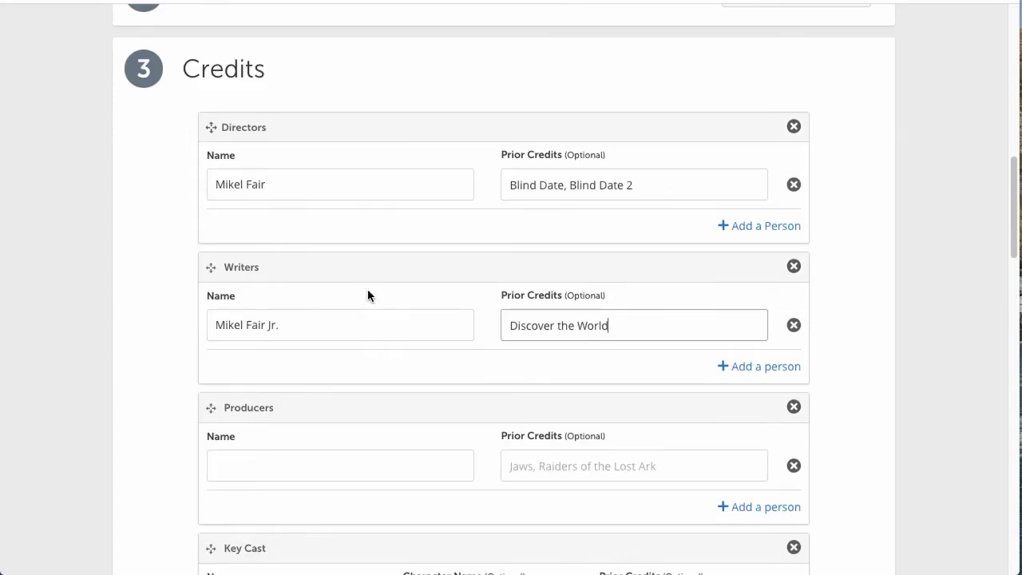
scroll(368, 294, "down", 4)
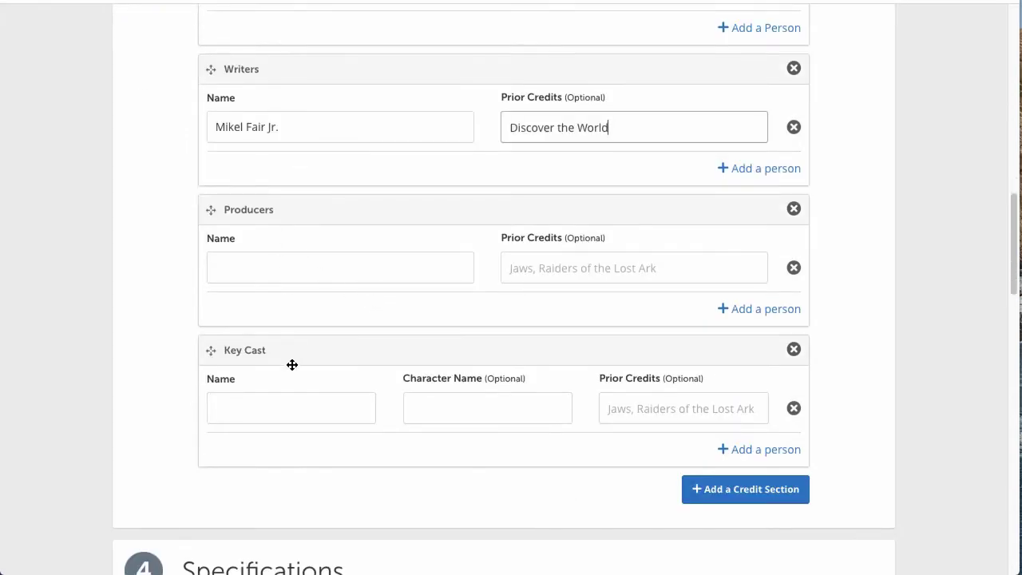
scroll(356, 386, "down", 2)
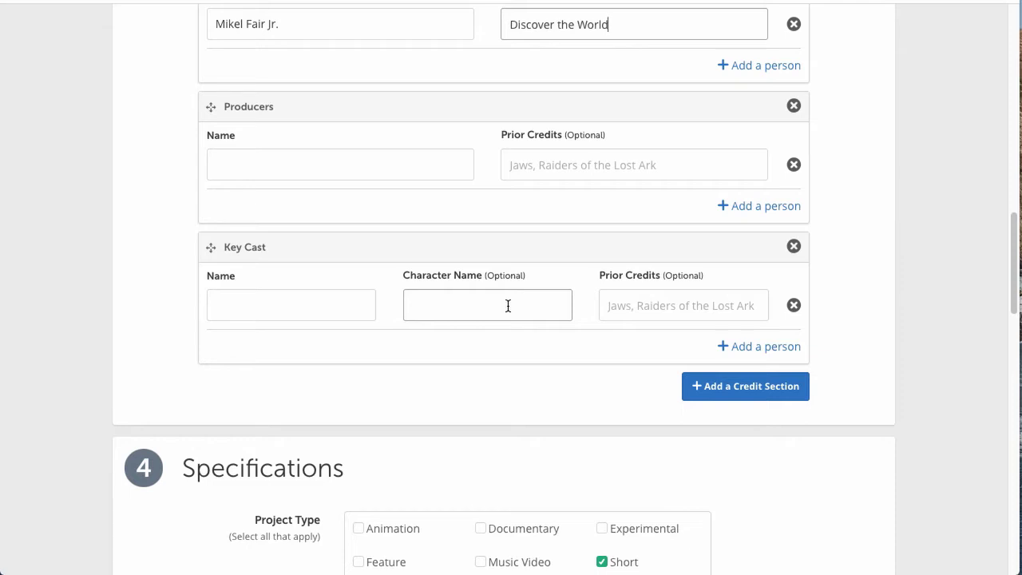
Step: Fill the first Key Cast row with the suggested actor as Jimmy Boy, credited 'The Hook-up'
left_click(371, 312)
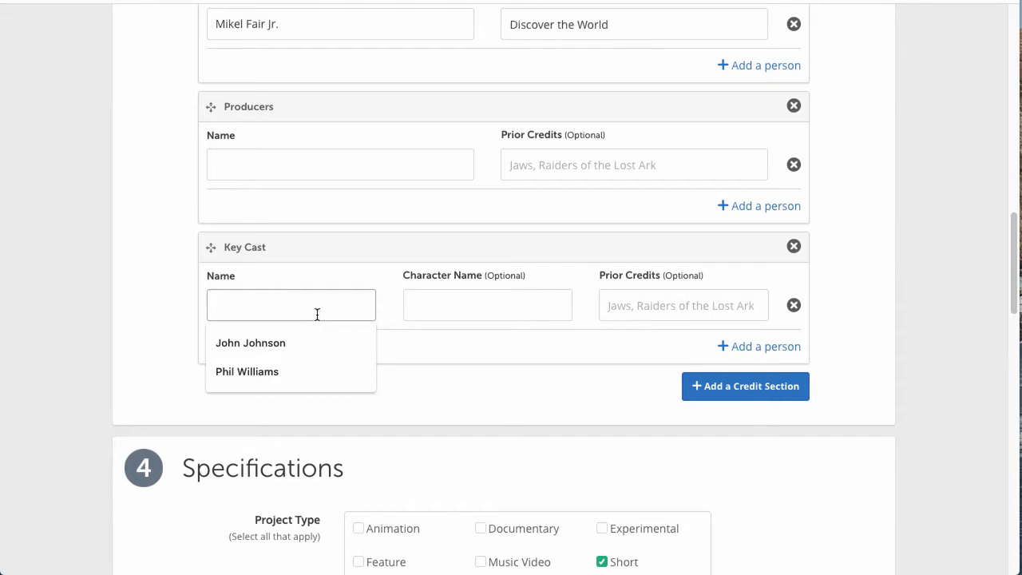
left_click(313, 344)
left_click(445, 307)
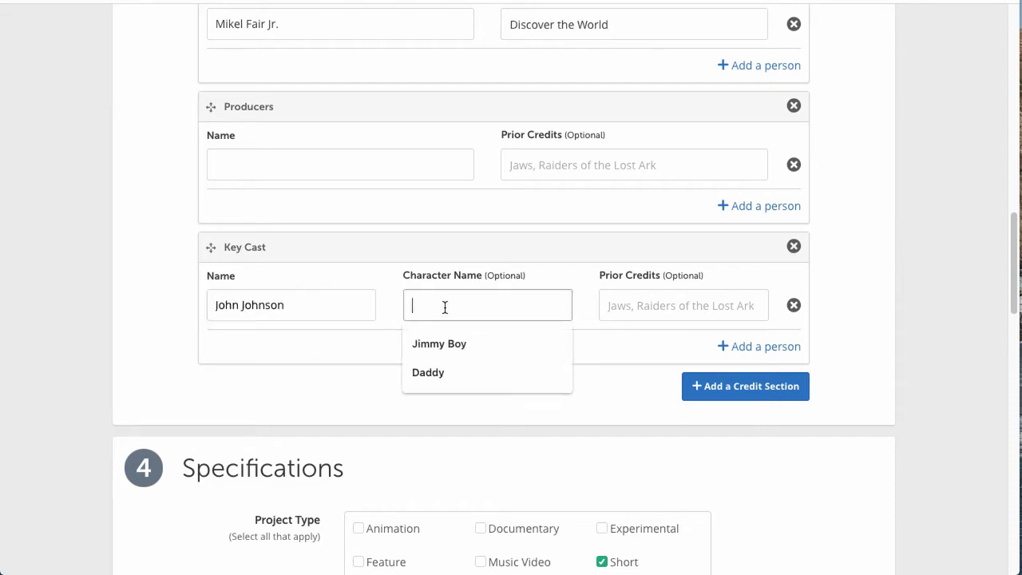
left_click(445, 343)
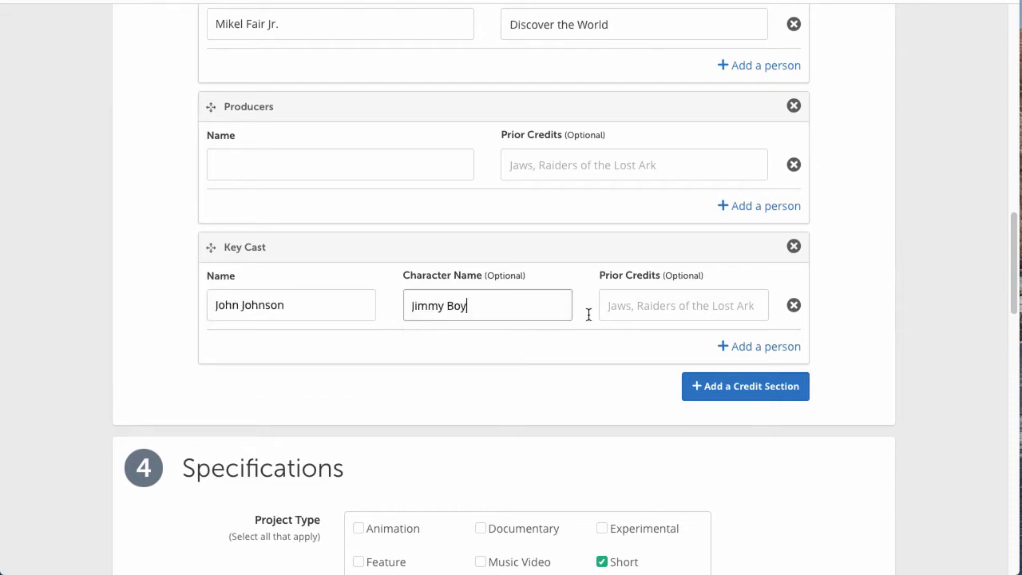
left_click(638, 302)
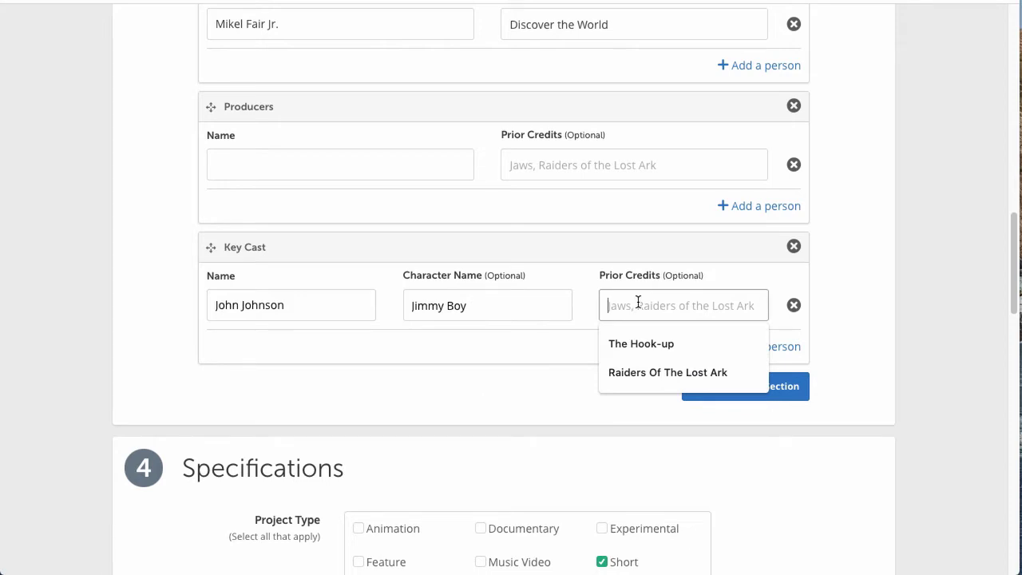
left_click(637, 344)
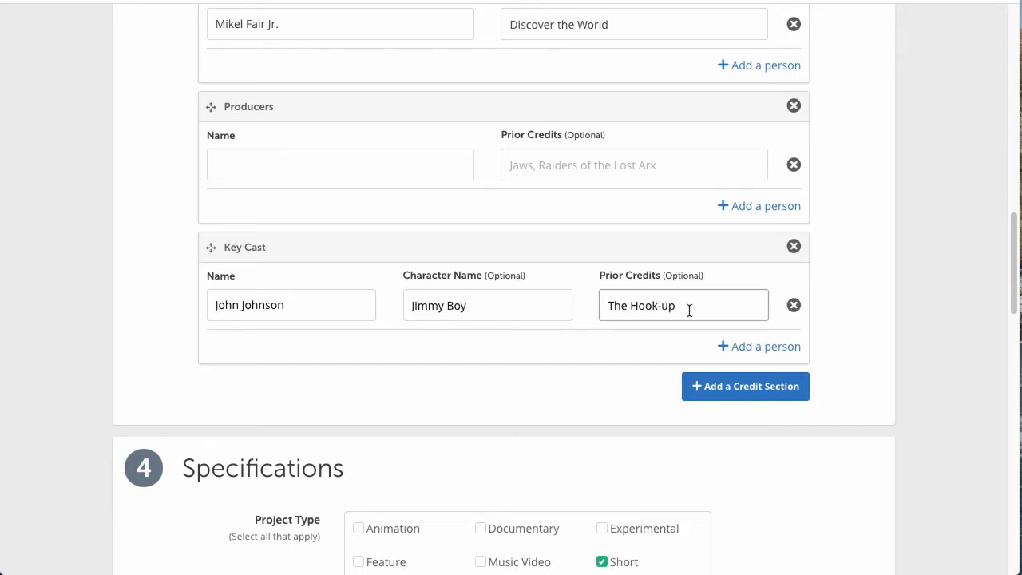
Step: Add a second Key Cast actor as character Jen with prior credit 'The Action'
left_click(757, 348)
left_click(323, 368)
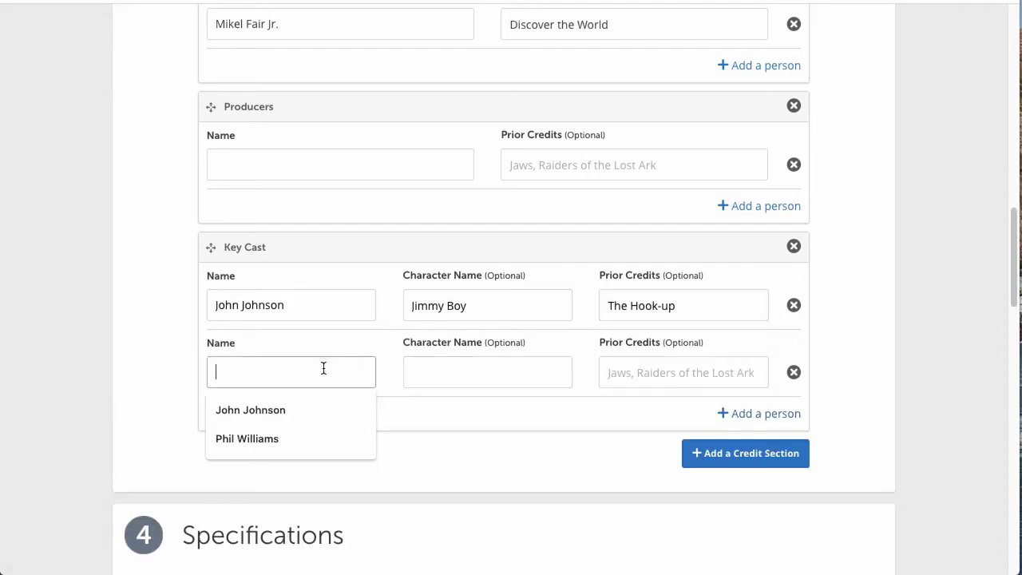
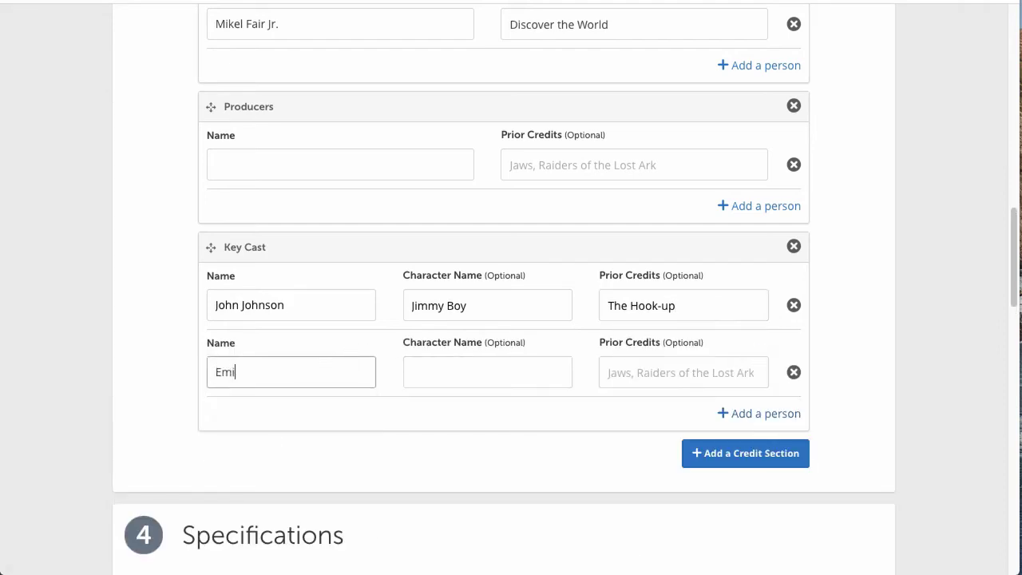
key("Tab")
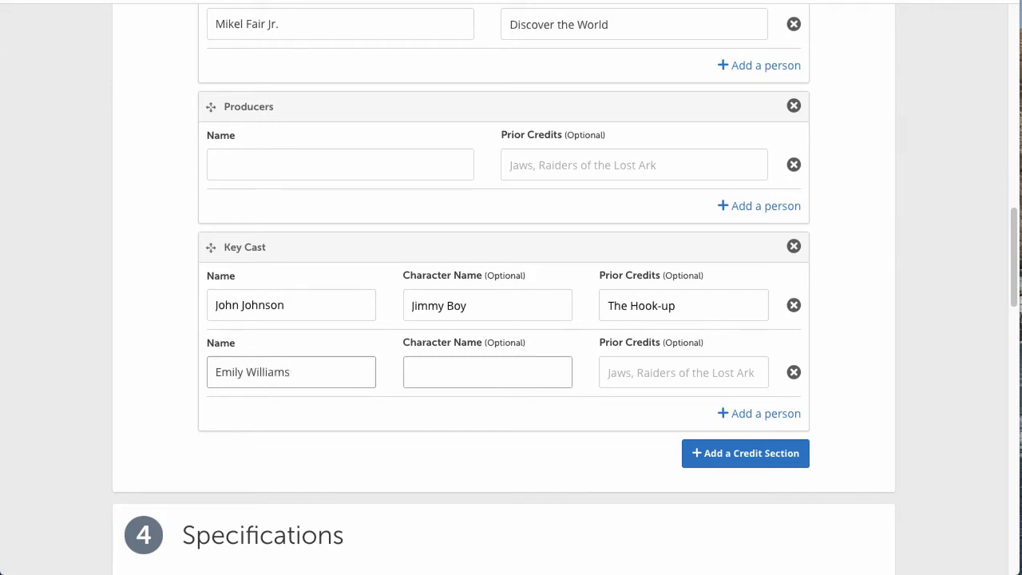
type("Jen")
key("Tab")
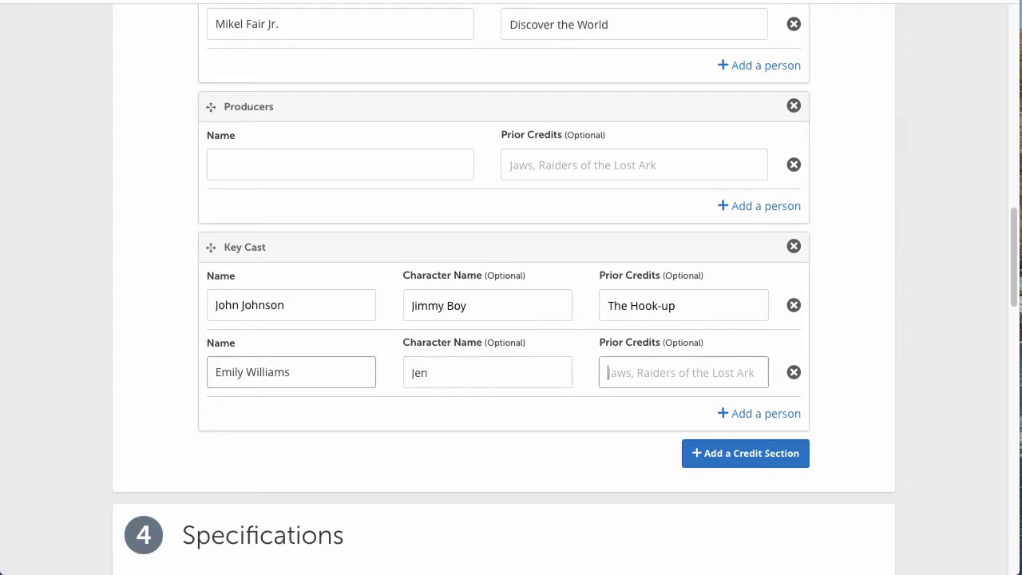
type("The Ac")
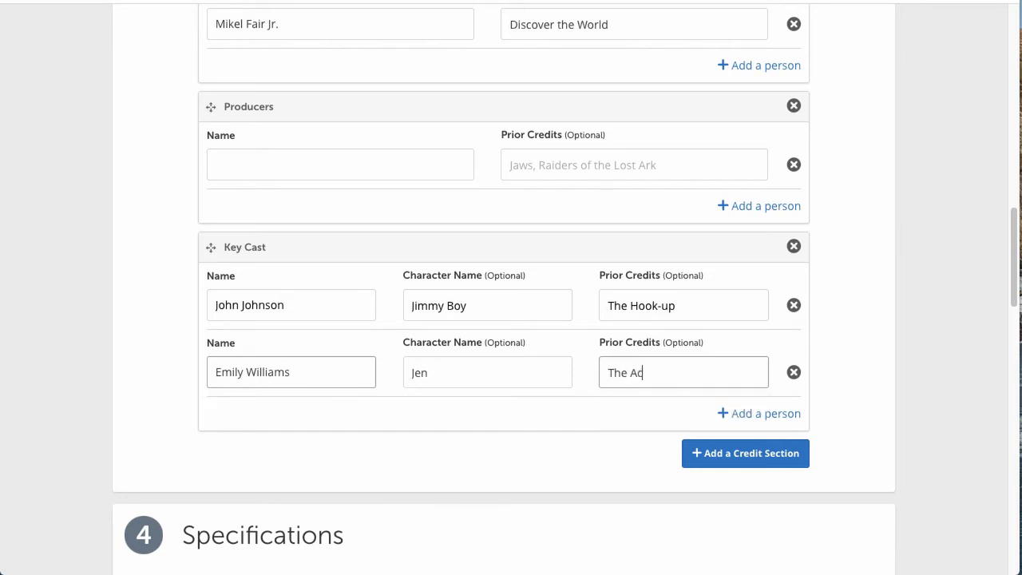
type("tion")
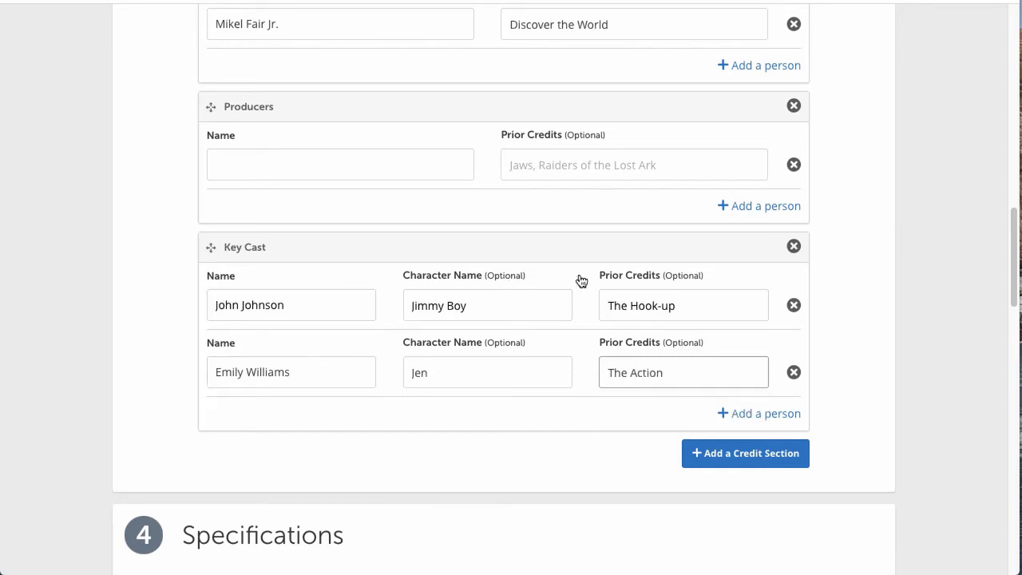
left_click(710, 302)
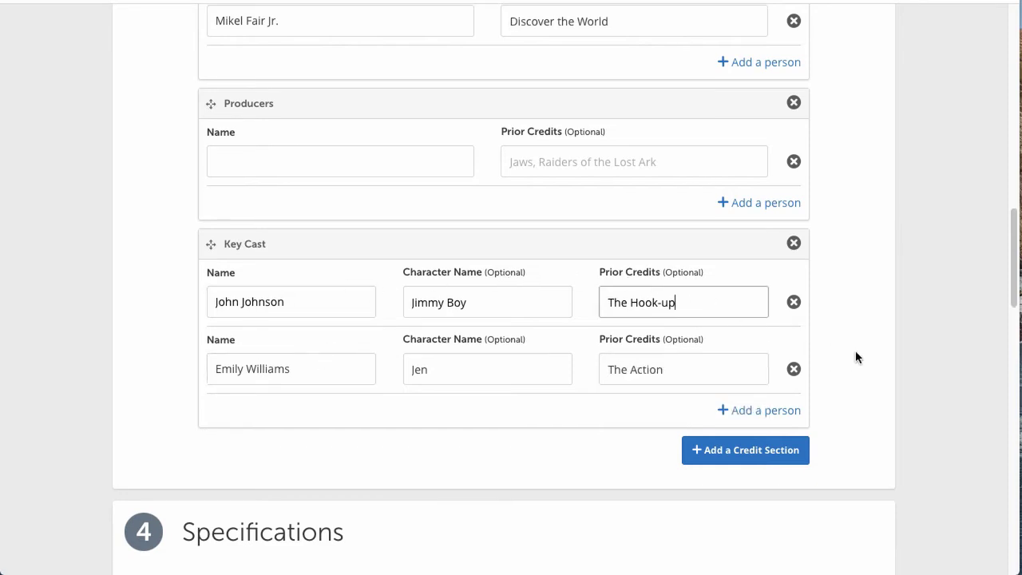
scroll(855, 357, "down", 1)
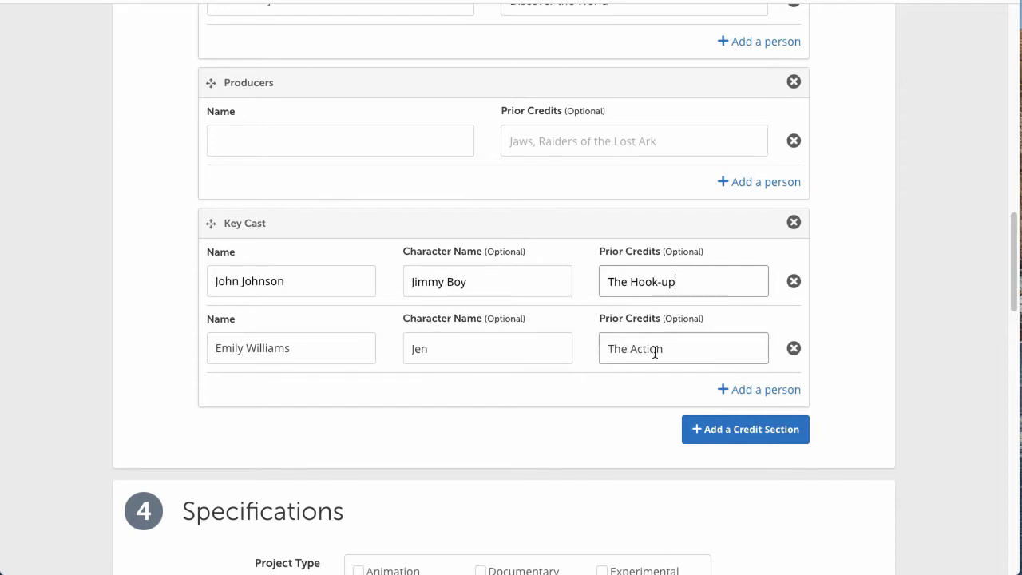
Step: Create a new credit section named 'Supporting Cast'
left_click(758, 438)
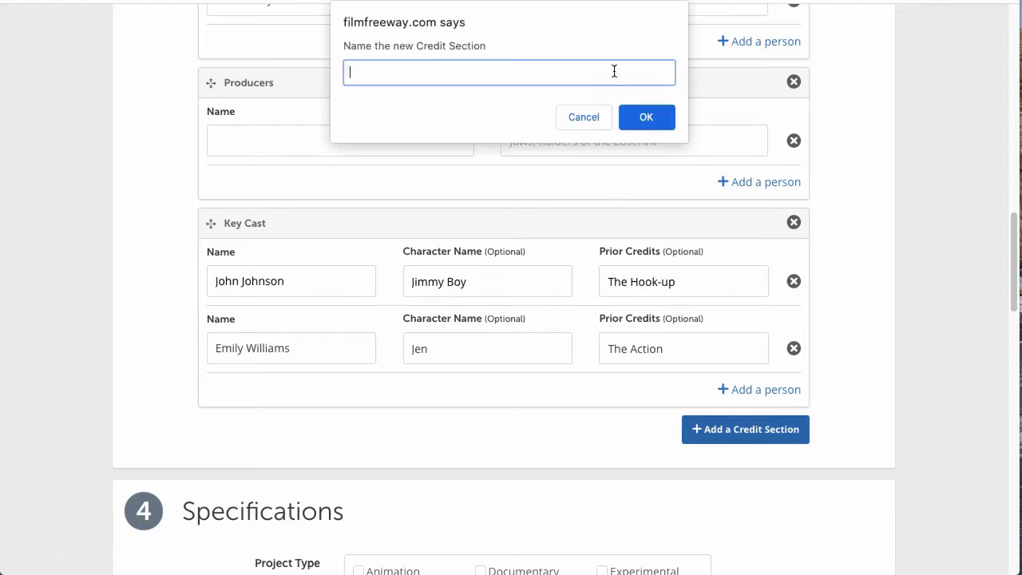
type("Supporting Cast")
left_click(648, 125)
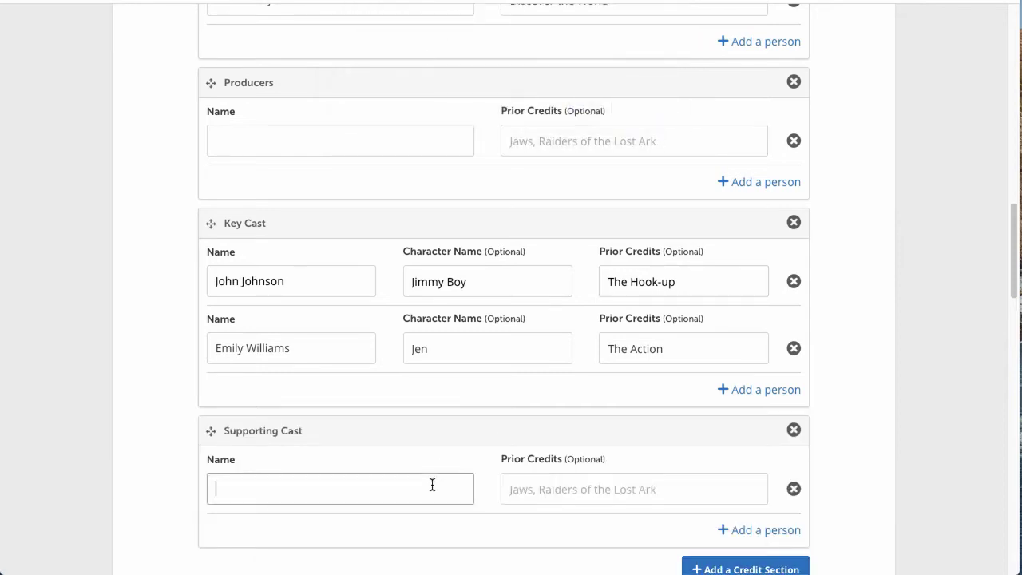
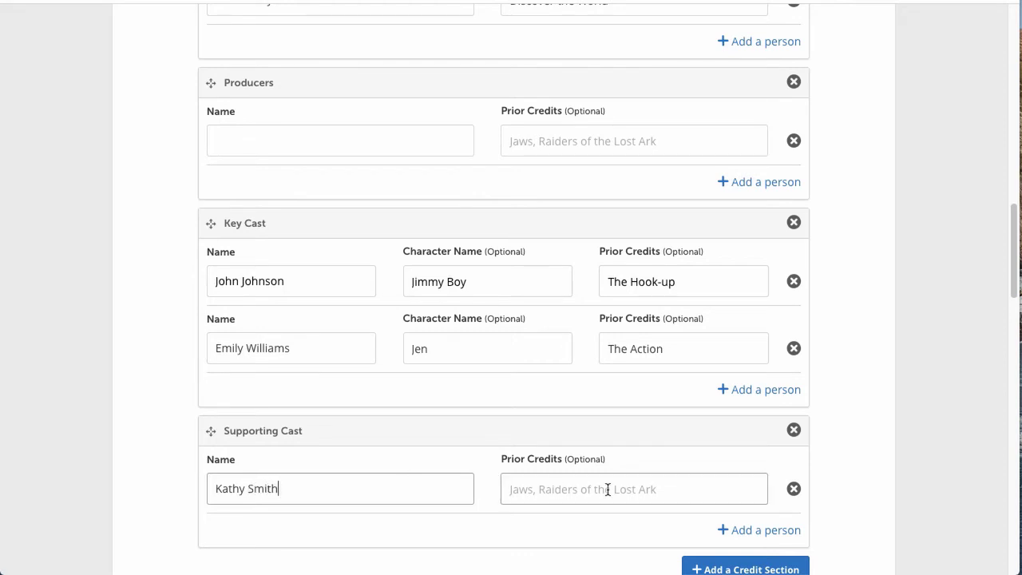
Step: Add a supporting actor's name with prior credit 'The Action', then start another credit section
left_click(619, 491)
type("Sto")
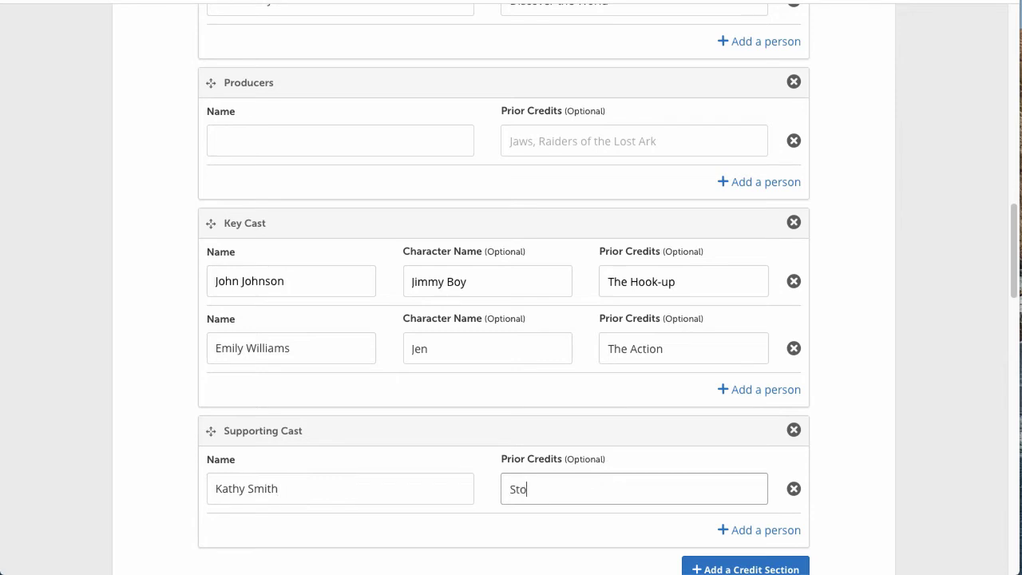
type("re Owner")
scroll(700, 465, "down", 3)
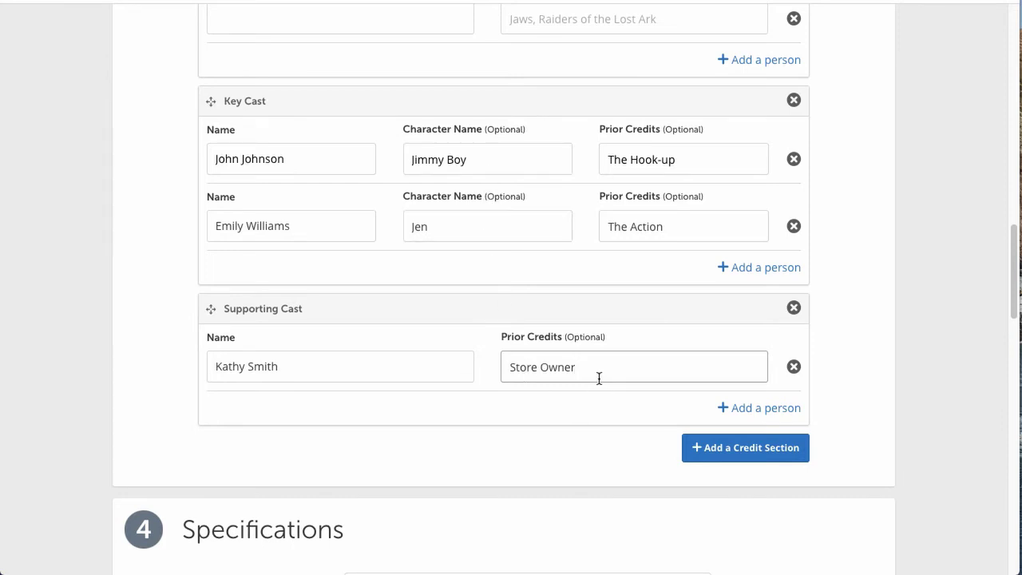
left_click_drag(594, 368, 512, 365)
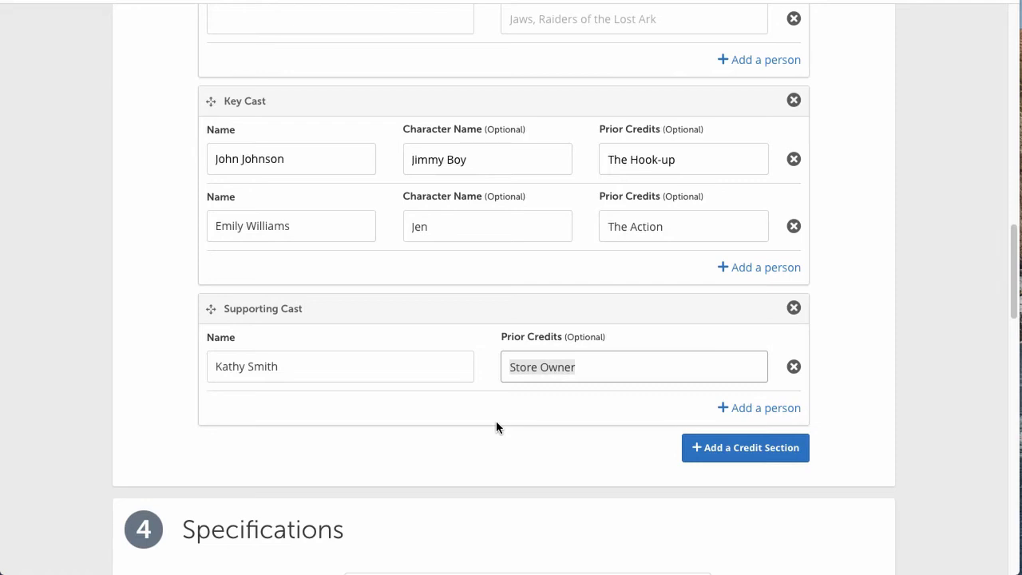
type("The Action")
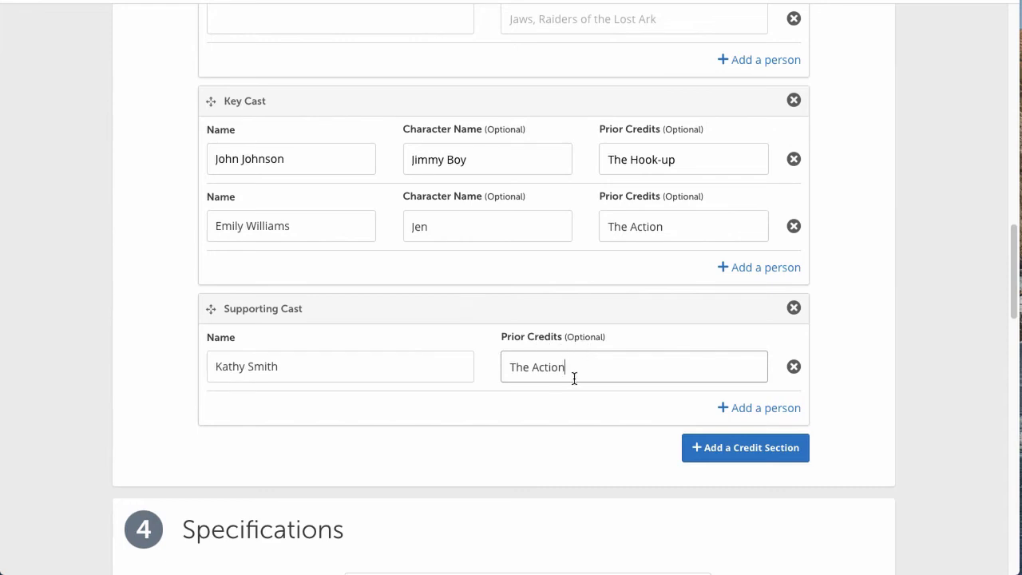
left_click(756, 456)
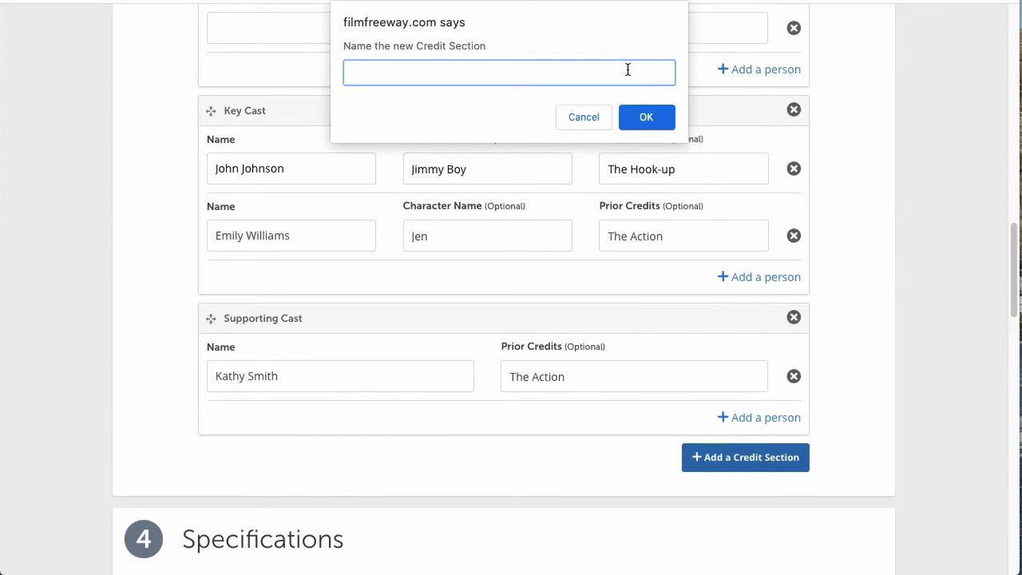
Step: Create an 'Editor' credit section and enter the first editor's full name
type("Editor")
left_click(652, 126)
scroll(627, 299, "down", 3)
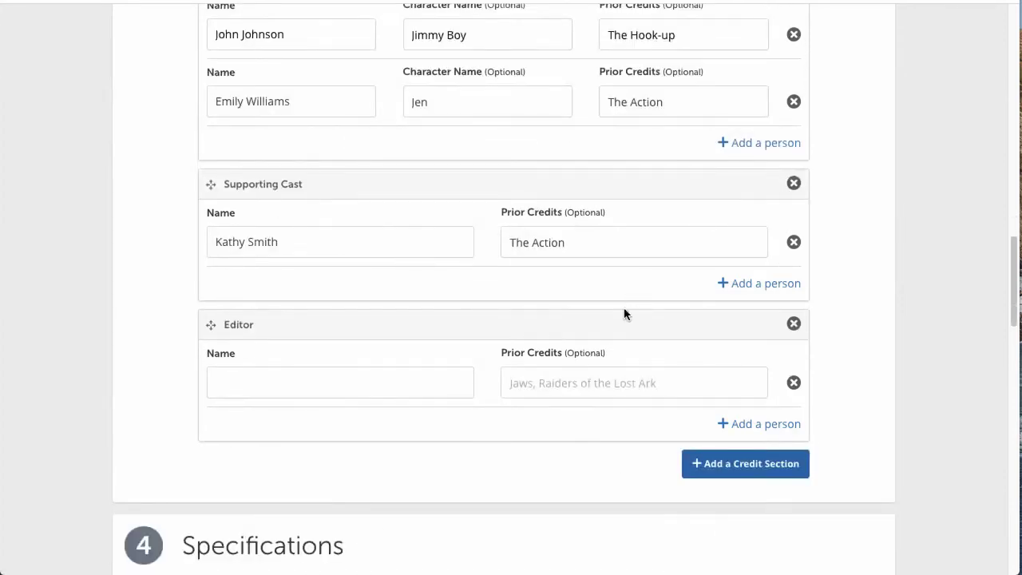
left_click(426, 378)
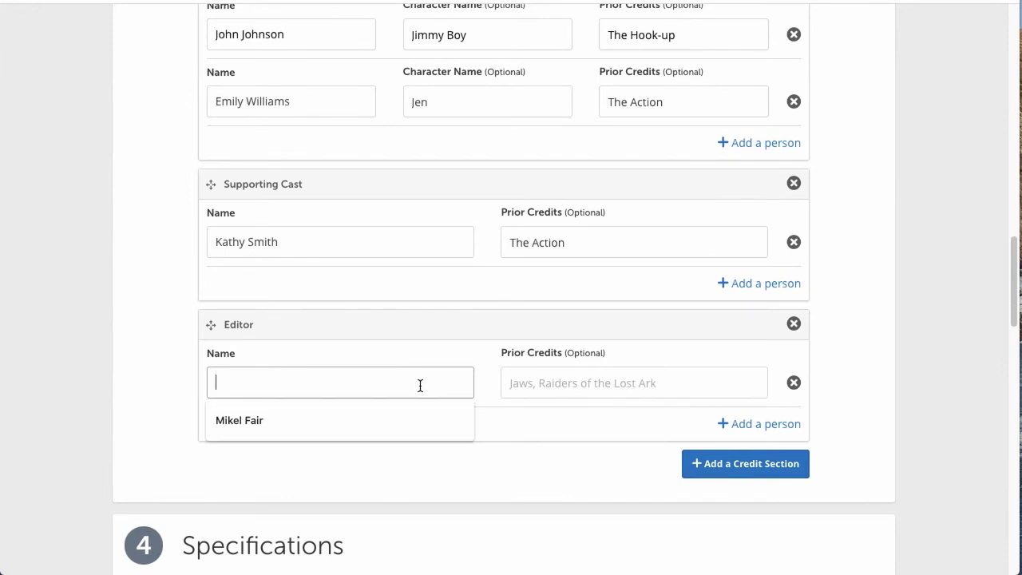
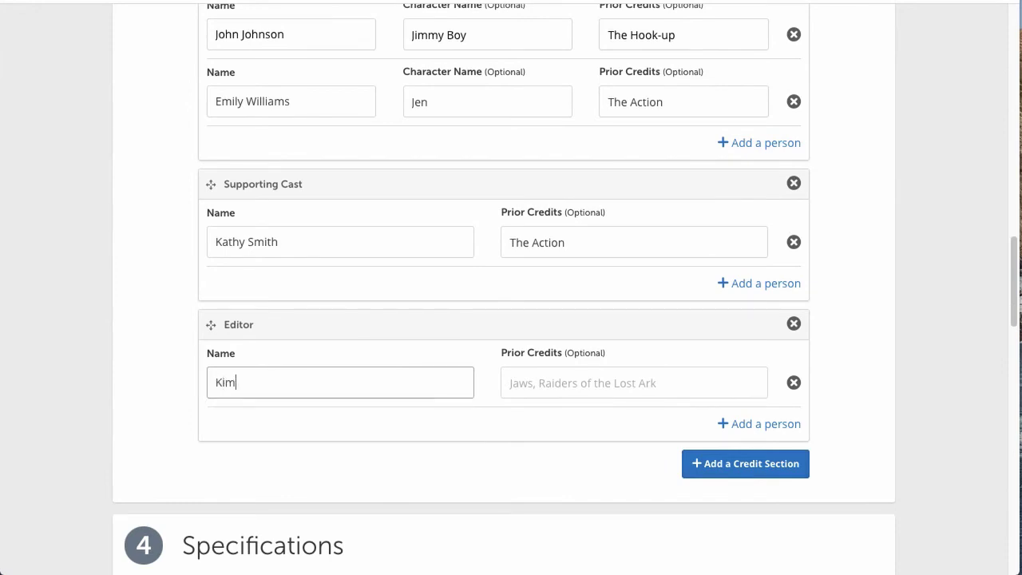
left_click(511, 383)
left_click(330, 392)
left_click(531, 383)
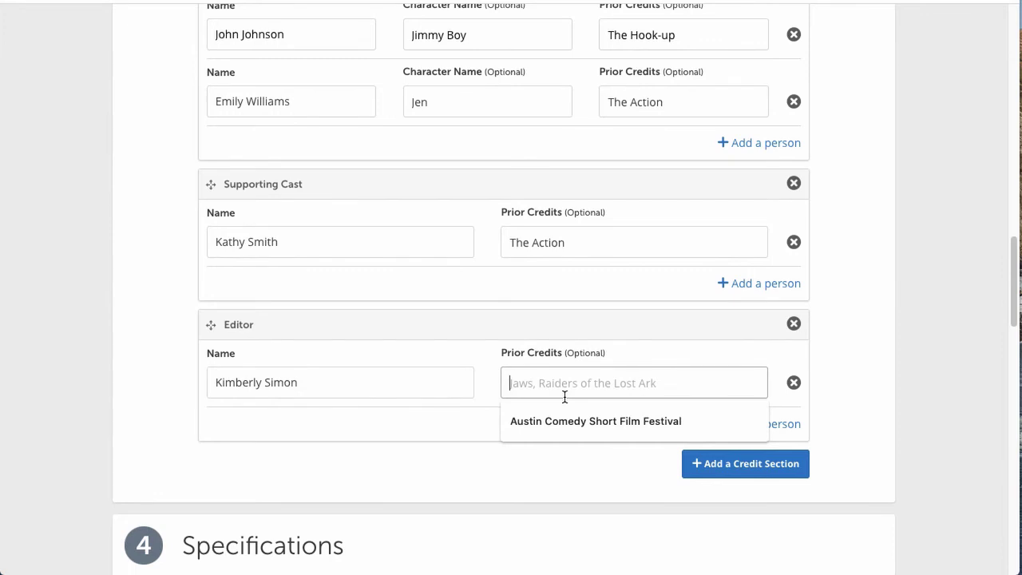
left_click(548, 315)
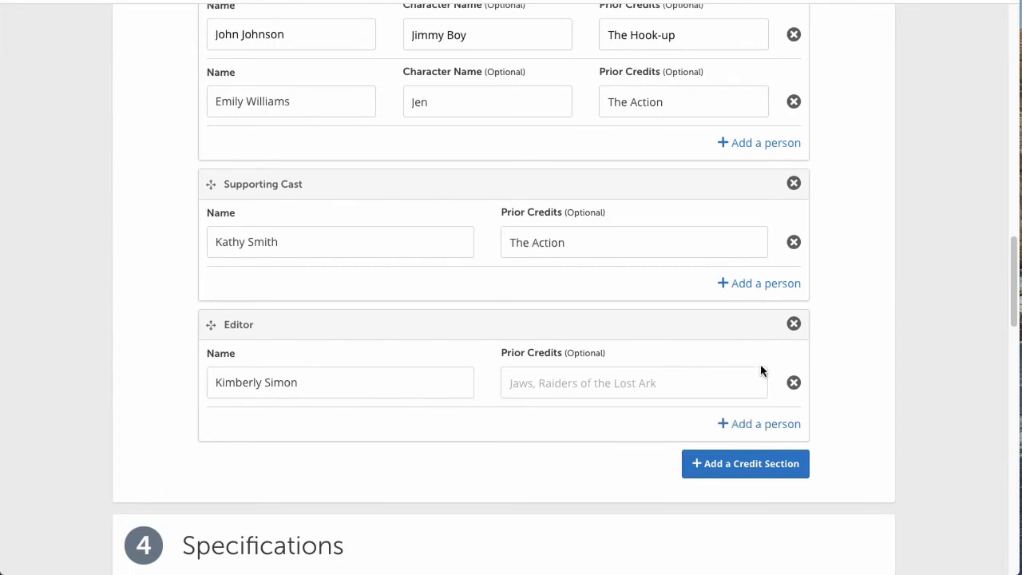
Step: Add a second person row under Editor with the second editor's name
left_click(764, 424)
left_click(463, 454)
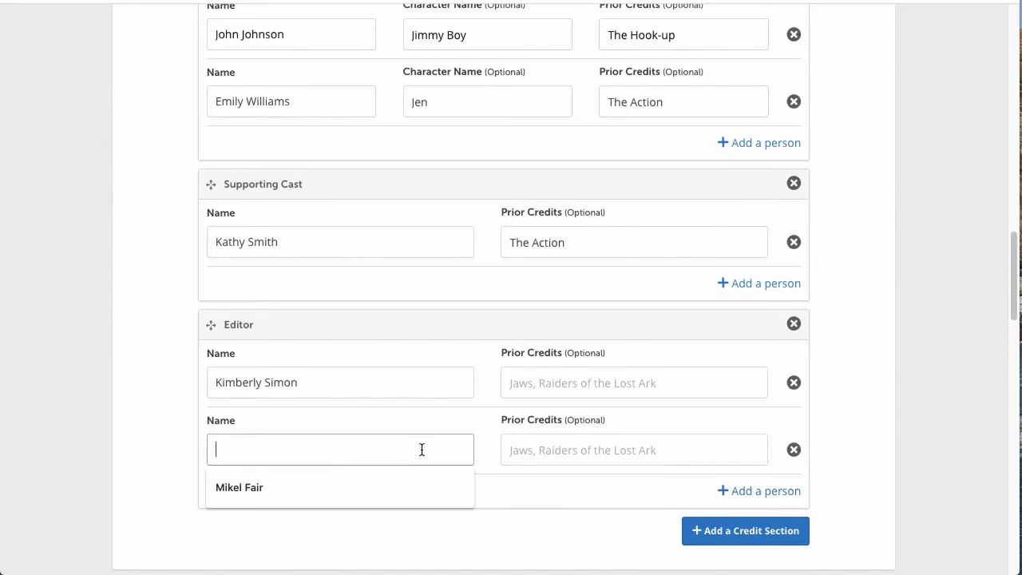
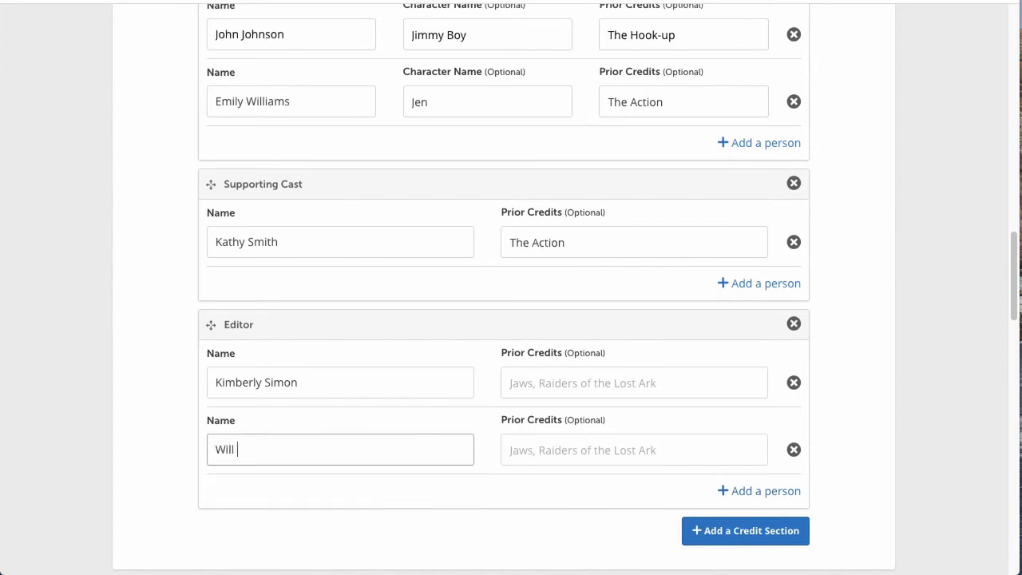
left_click(467, 356)
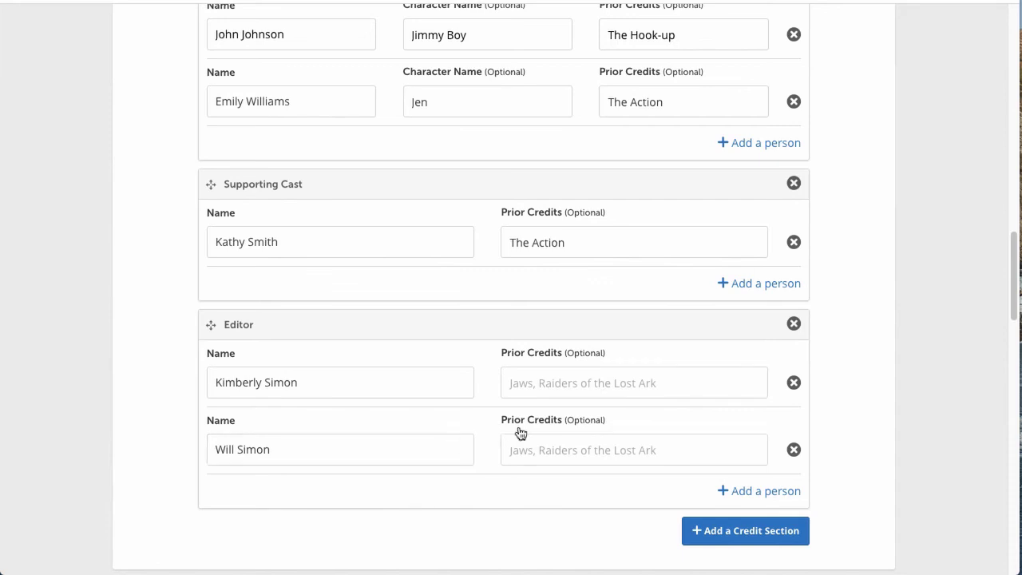
scroll(582, 383, "down", 1)
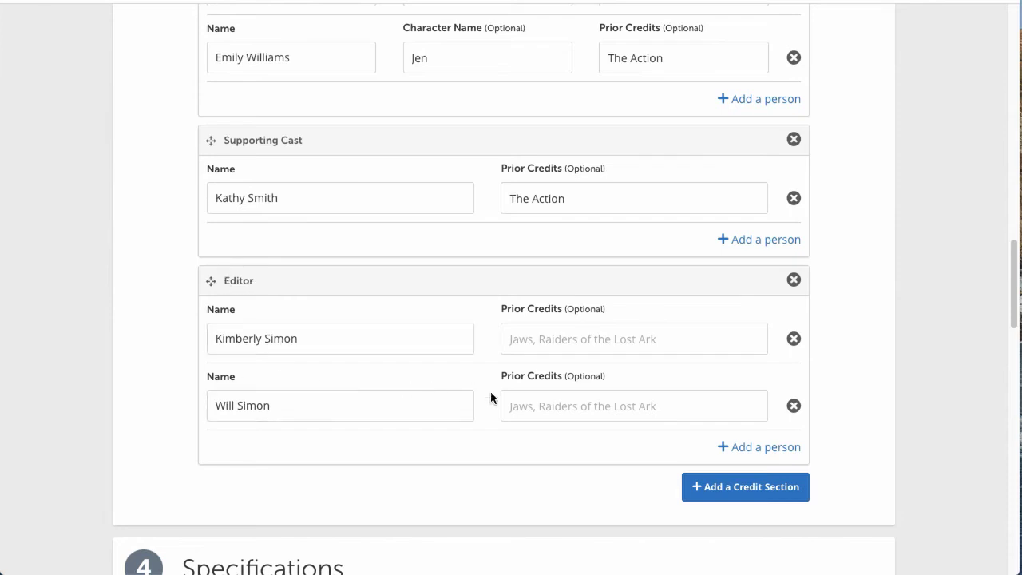
scroll(501, 391, "down", 1)
Step: Create a 'Composer' section with the suggested composer, credited 'The Flower And The Little Girl'
left_click(746, 456)
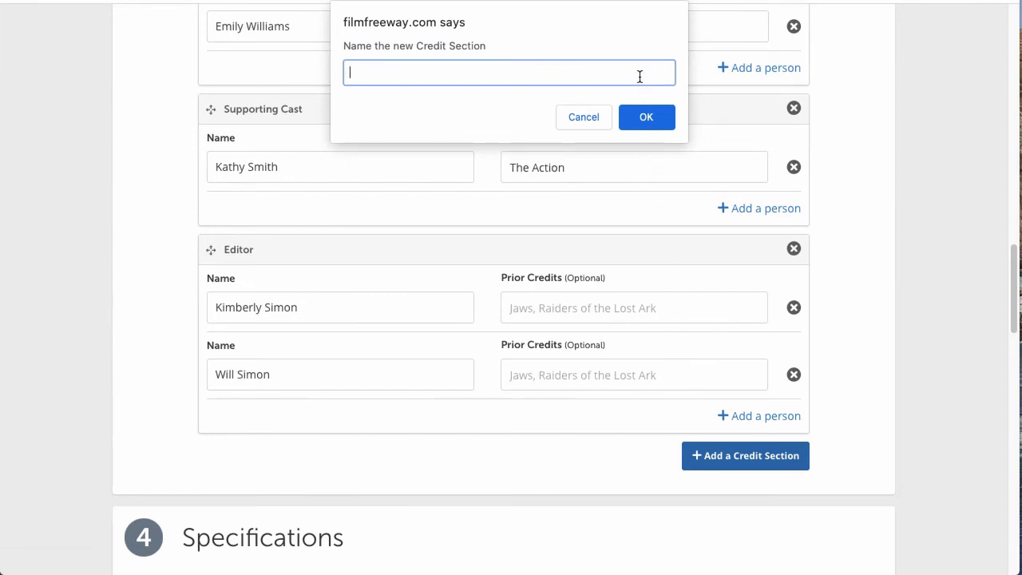
type("Composer")
left_click(645, 117)
scroll(483, 370, "down", 2)
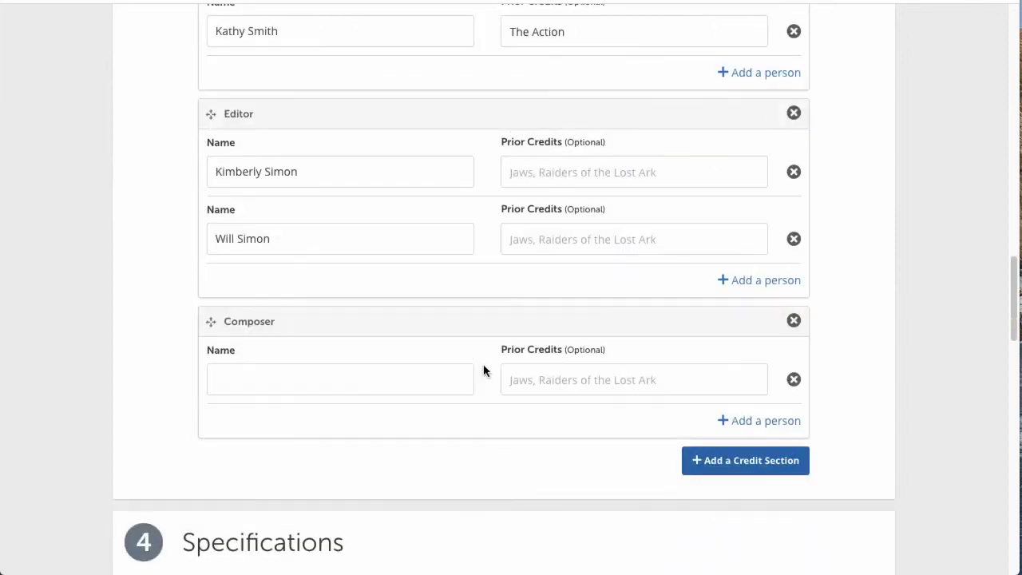
left_click(368, 383)
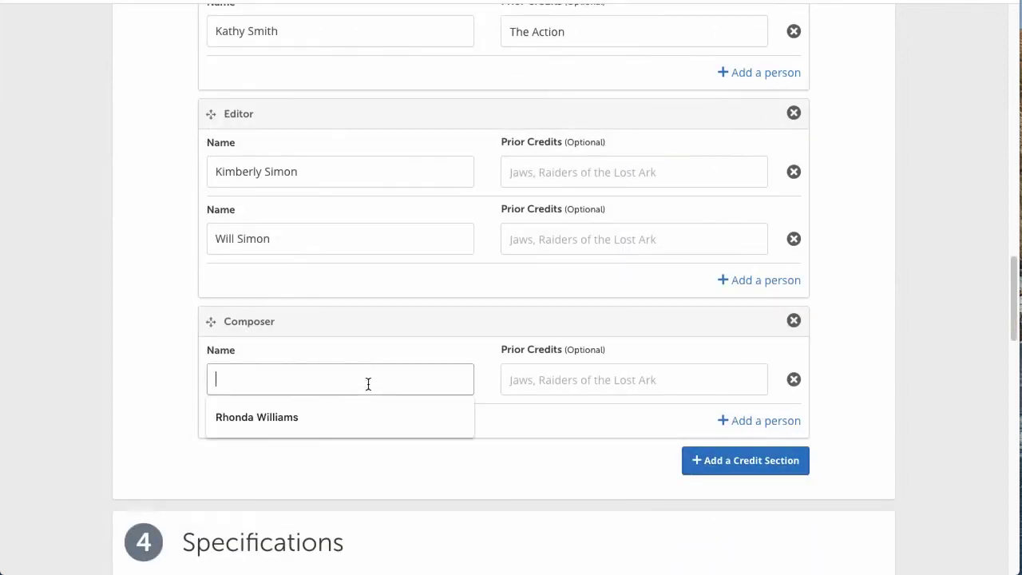
left_click(365, 425)
left_click(568, 383)
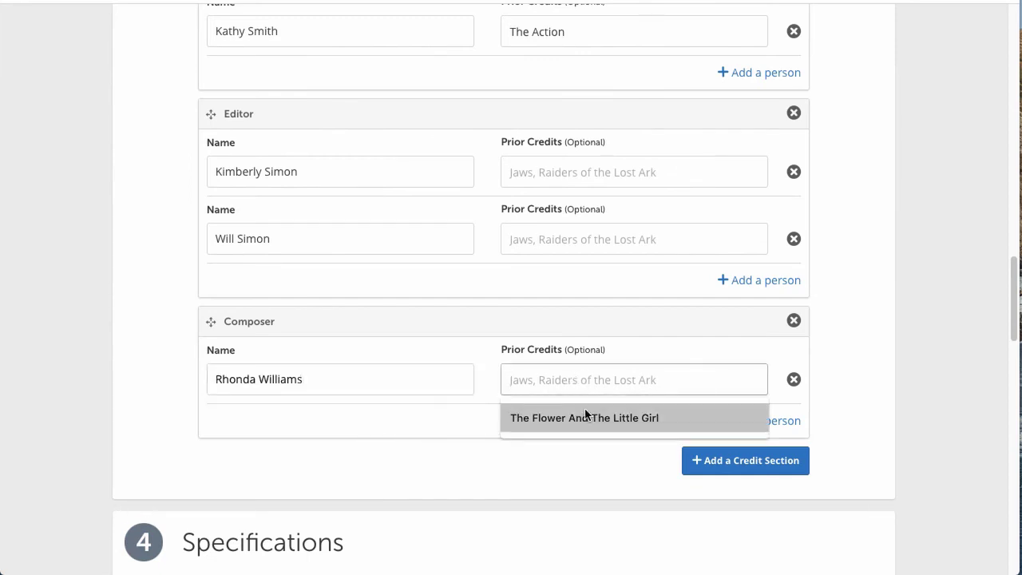
left_click(585, 415)
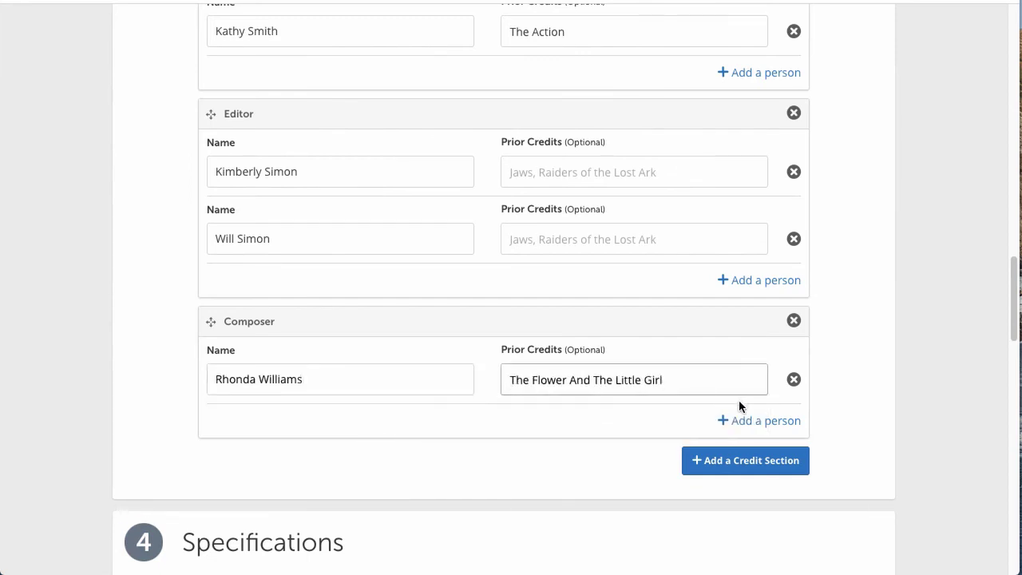
scroll(738, 400, "up", 2)
scroll(738, 401, "down", 4)
scroll(648, 268, "up", 5)
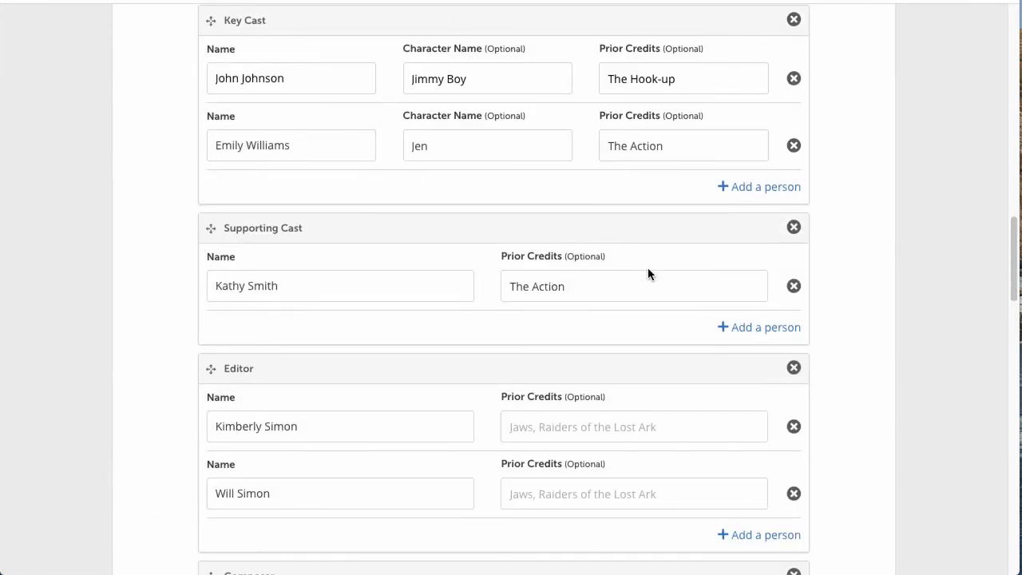
scroll(648, 268, "down", 15)
Step: Save the film project, then reopen it for editing
scroll(648, 274, "down", 3)
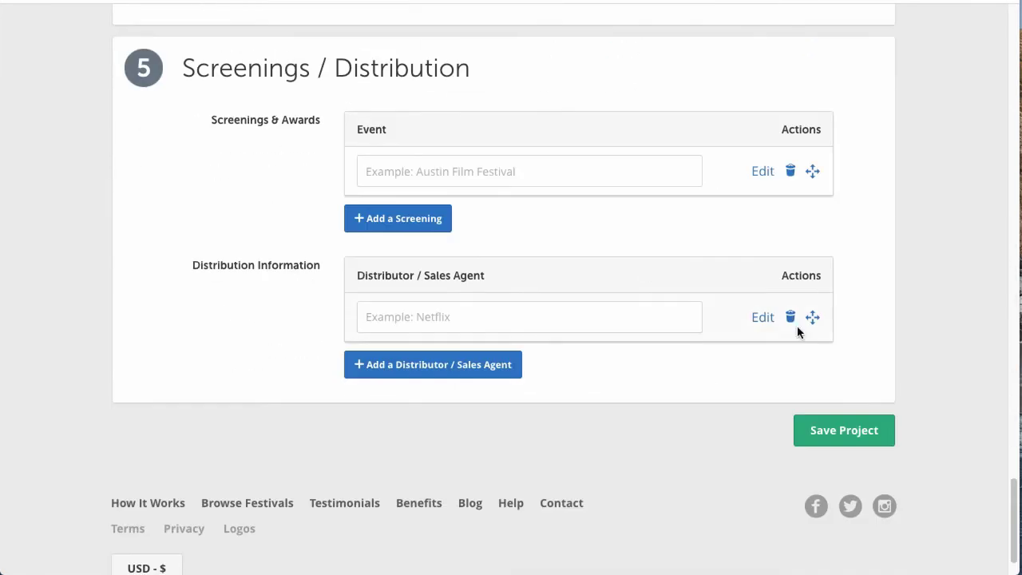
left_click(846, 429)
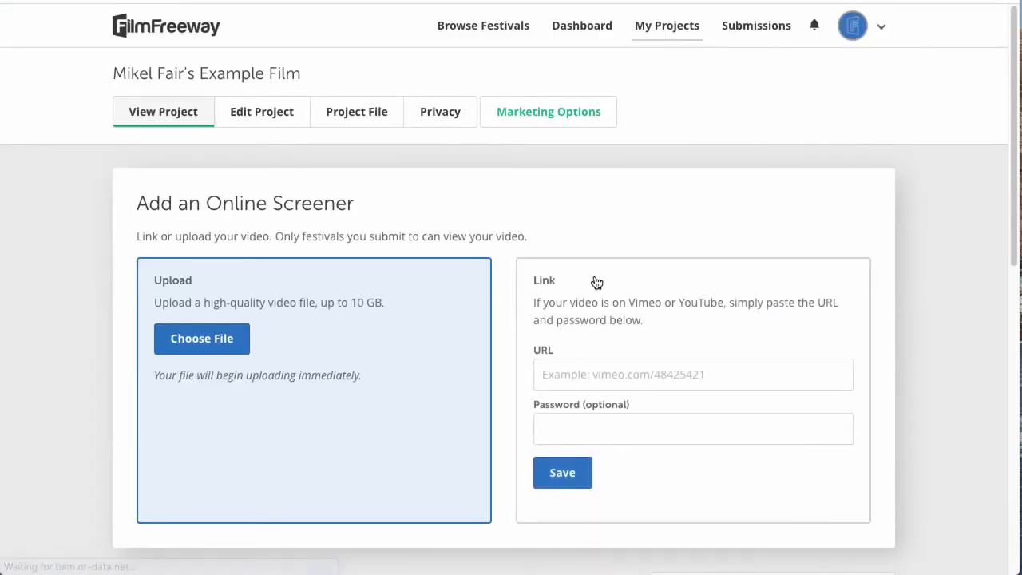
left_click(246, 116)
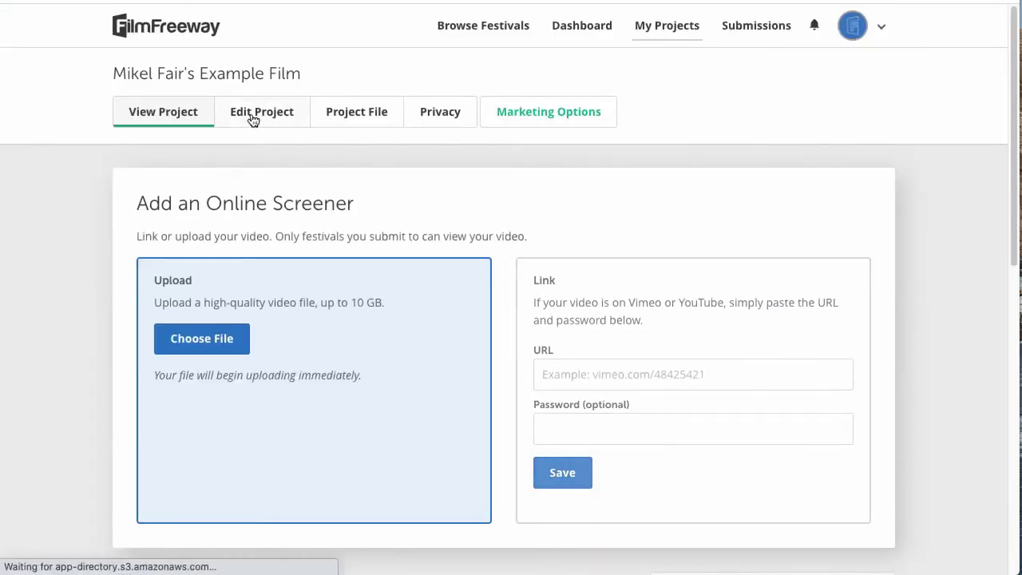
Step: Add 'Blind Date 3' to the director's prior credits and save the project again
scroll(440, 196, "down", 10)
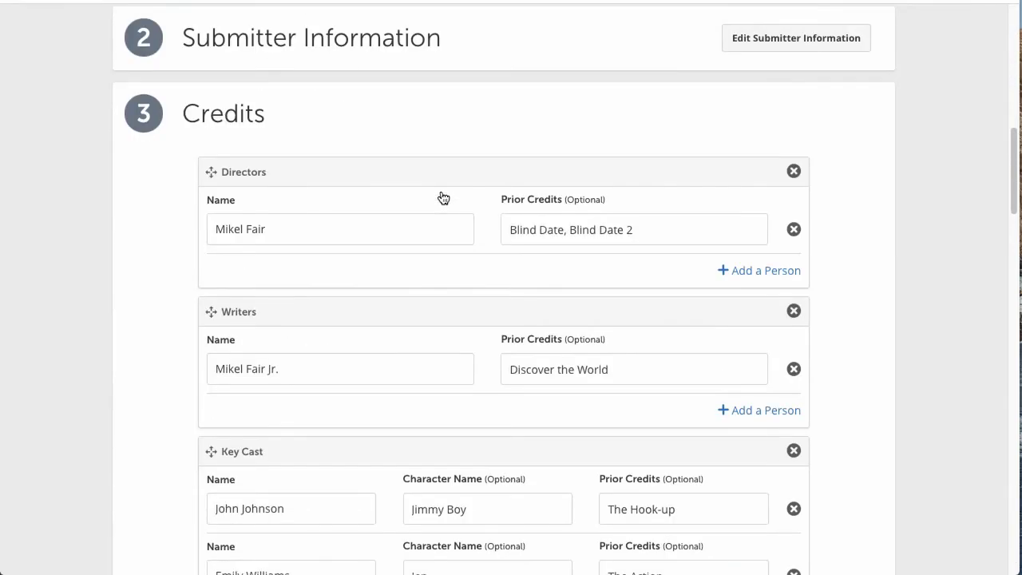
left_click(652, 91)
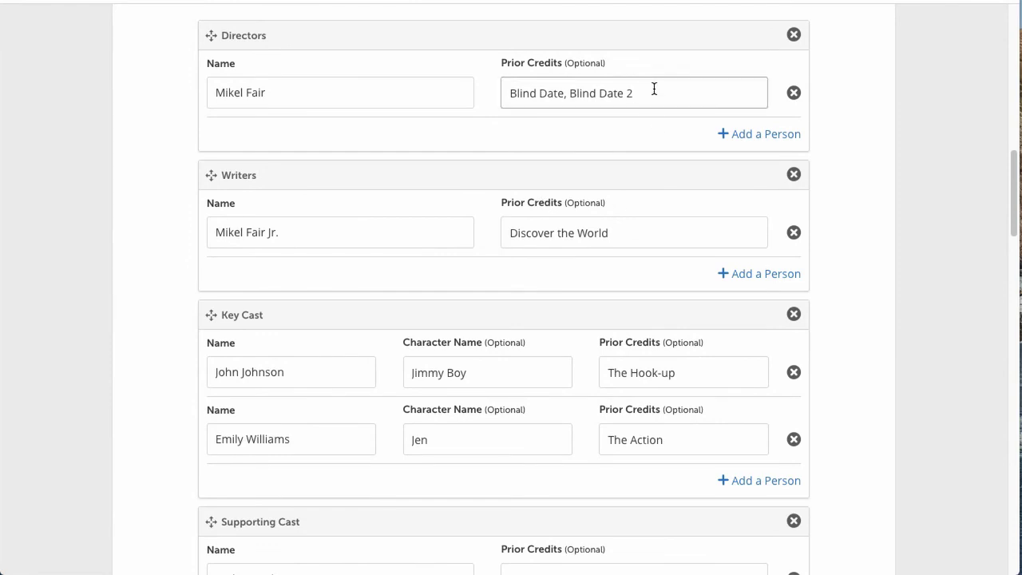
type(", ,Bl")
type("Bo")
type(";com")
key("BackSpace")
key("BackSpace")
key("BackSpace")
type("ind Date")
left_click(655, 229)
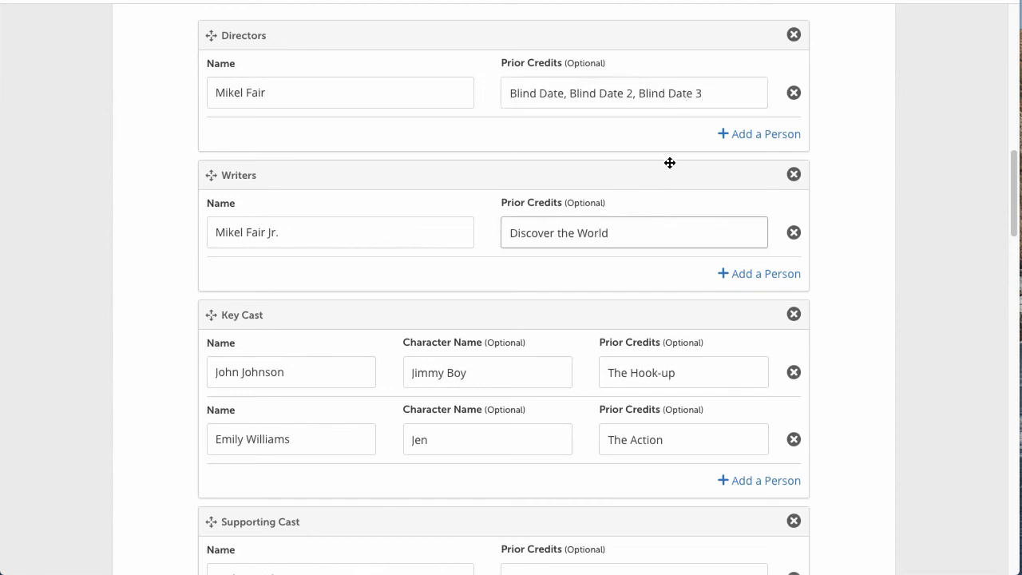
scroll(704, 330, "down", 2)
scroll(703, 335, "down", 5)
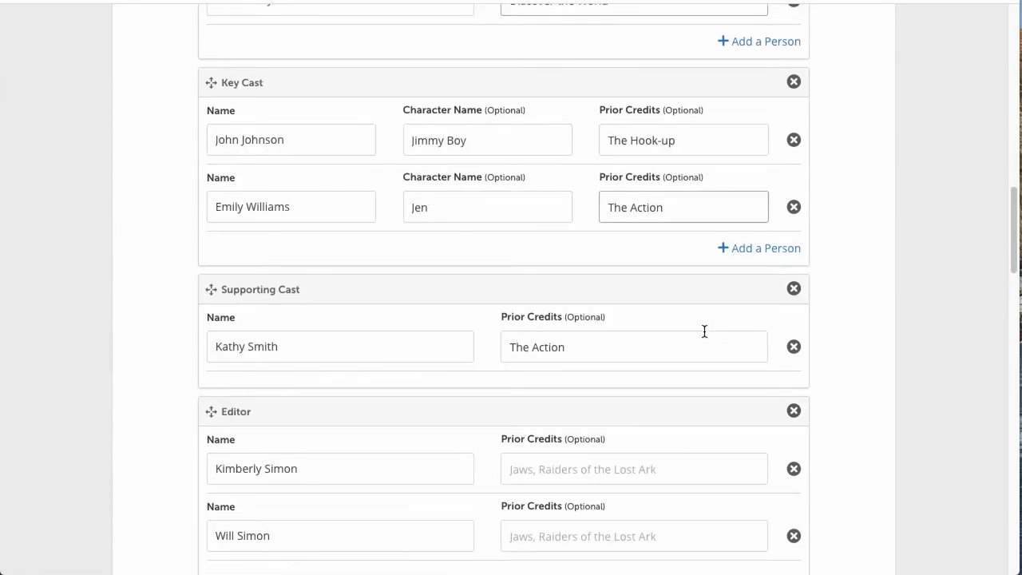
scroll(704, 334, "down", 2)
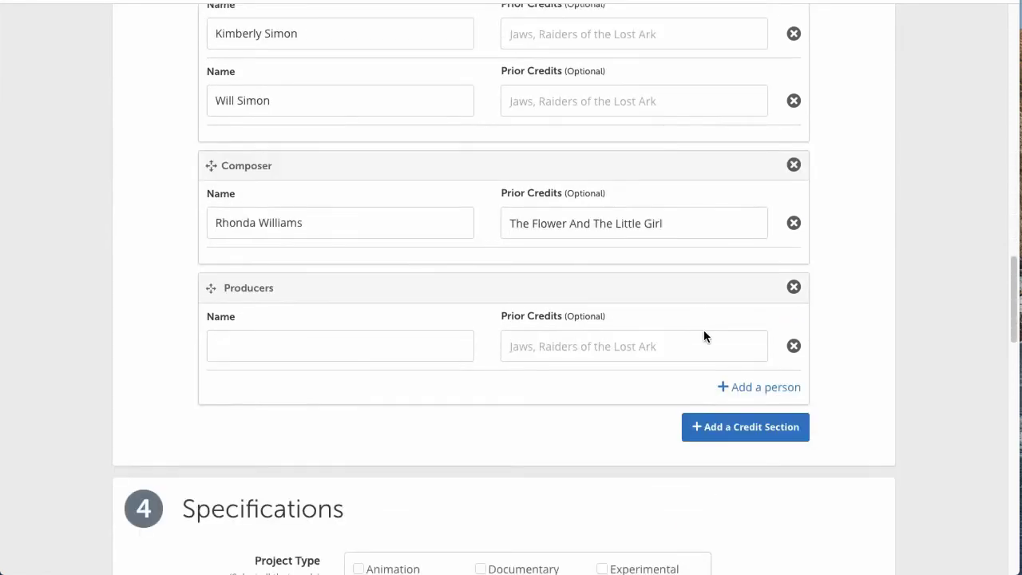
scroll(704, 333, "down", 5)
scroll(704, 331, "down", 12)
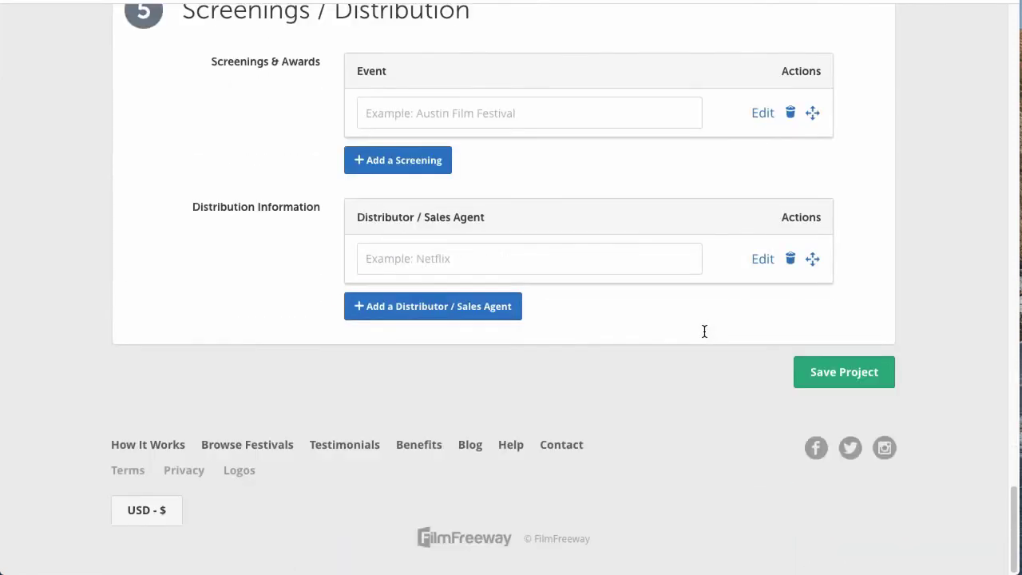
left_click(845, 371)
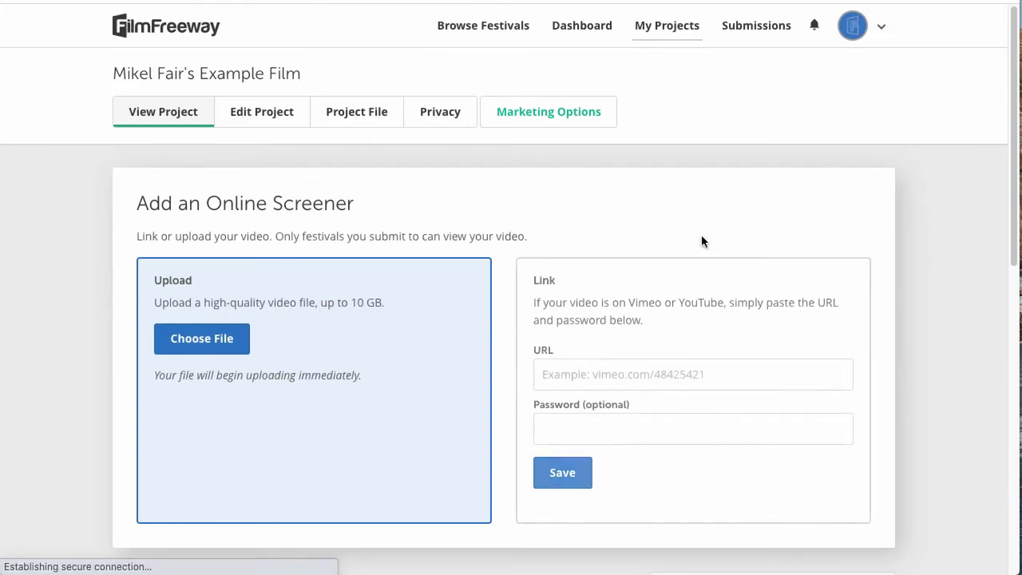
Step: Open the example screenplay's edit form and focus its writer credit fields
left_click(657, 30)
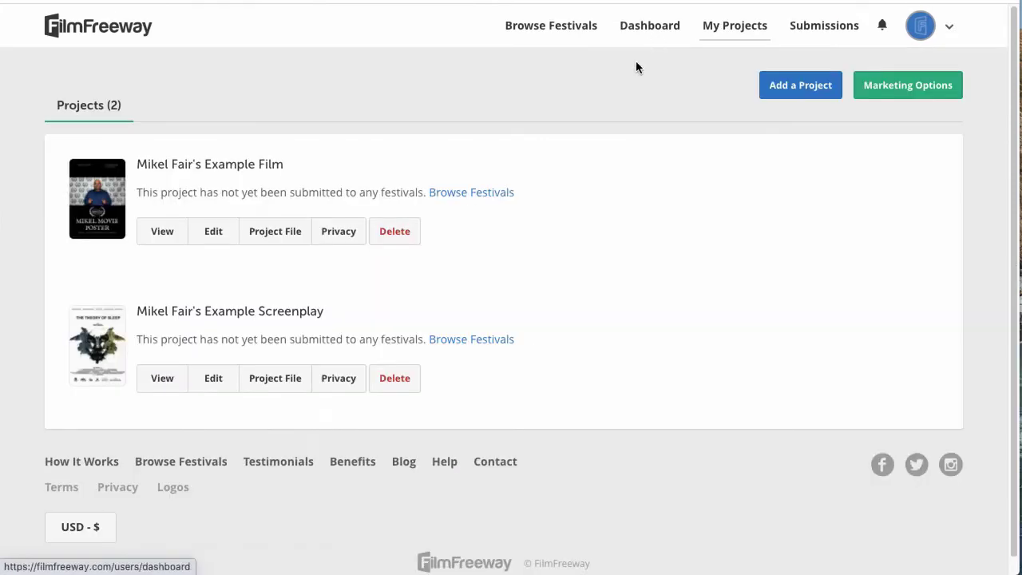
left_click(223, 382)
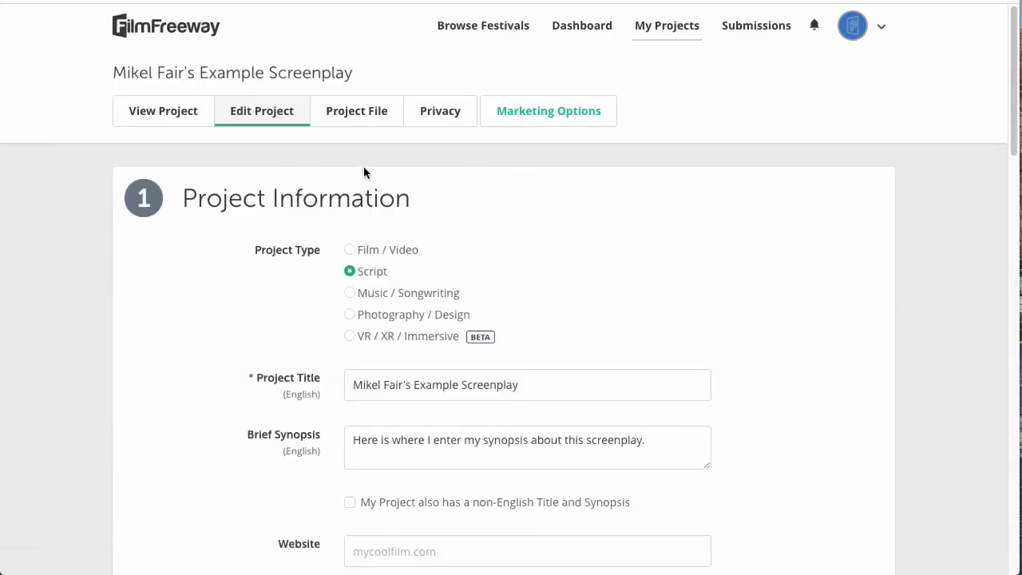
scroll(365, 165, "down", 3)
scroll(366, 158, "down", 10)
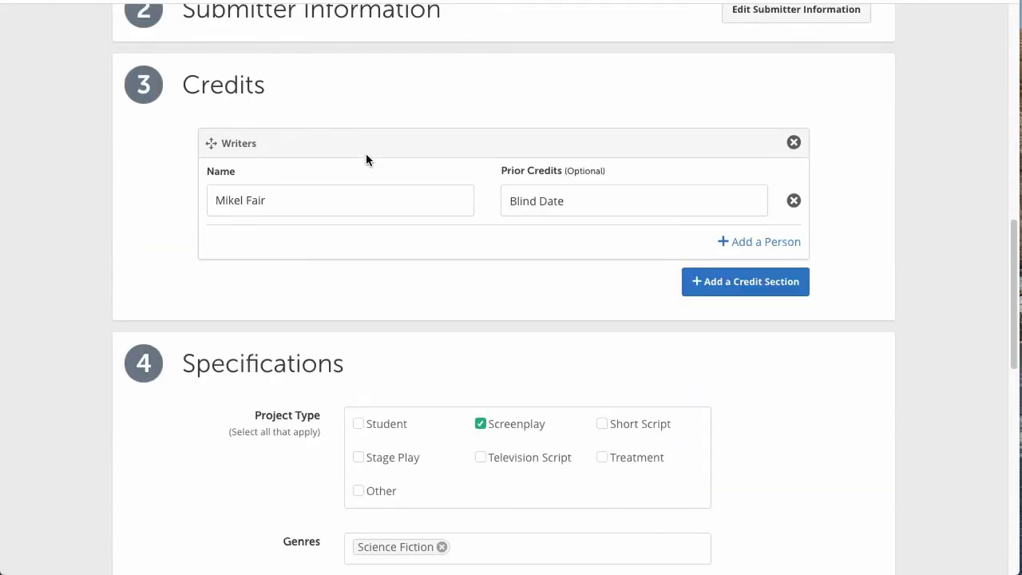
left_click(255, 211)
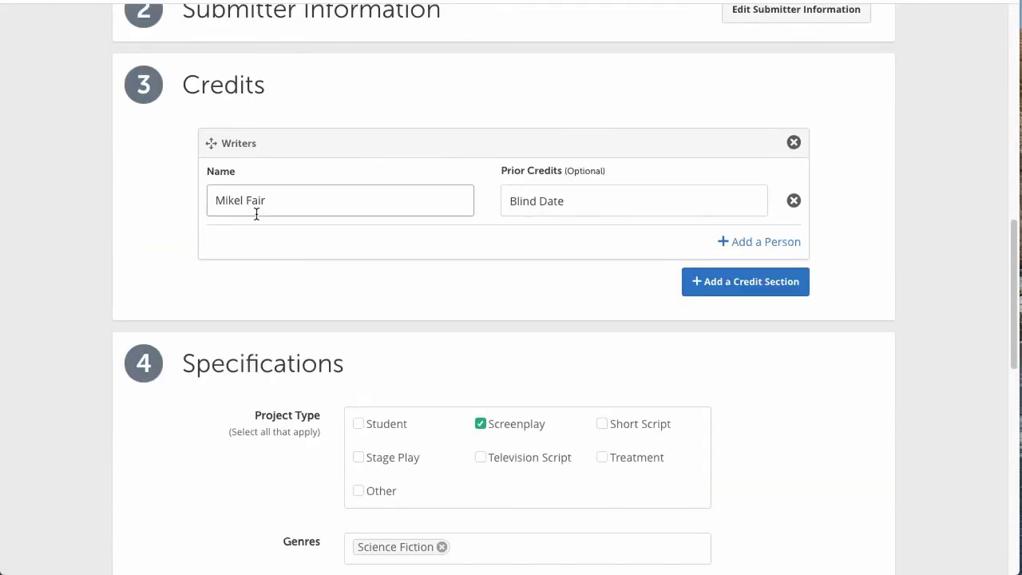
left_click(536, 202)
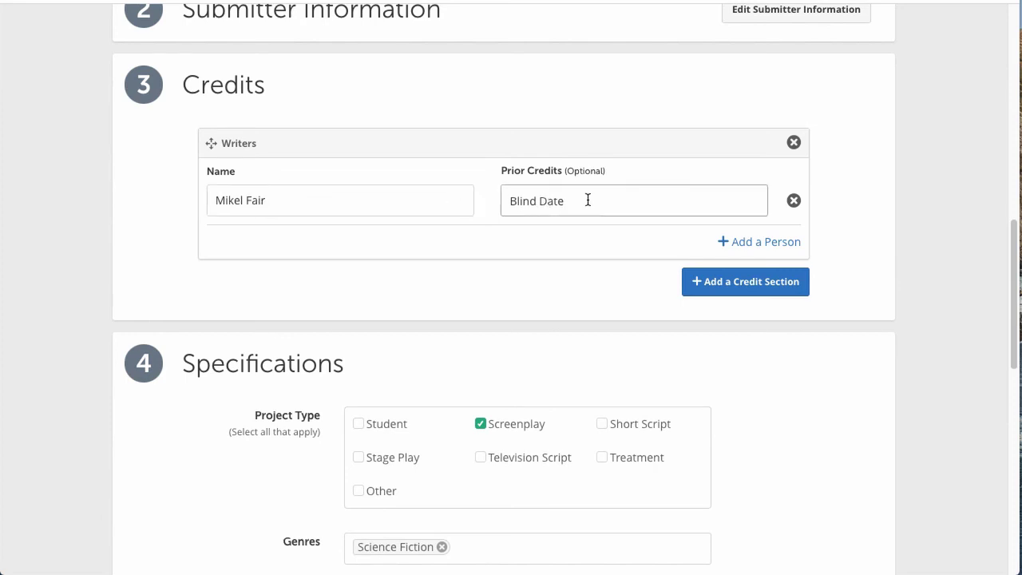
Step: Add a 'Story' credit section with the suggested person and save the screenplay
left_click(765, 289)
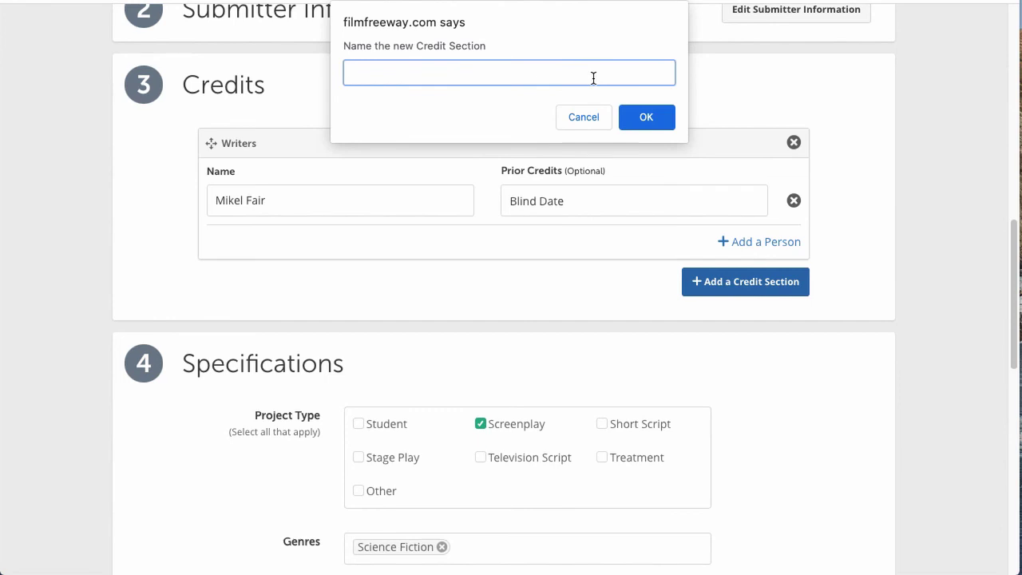
type("Story")
left_click(644, 116)
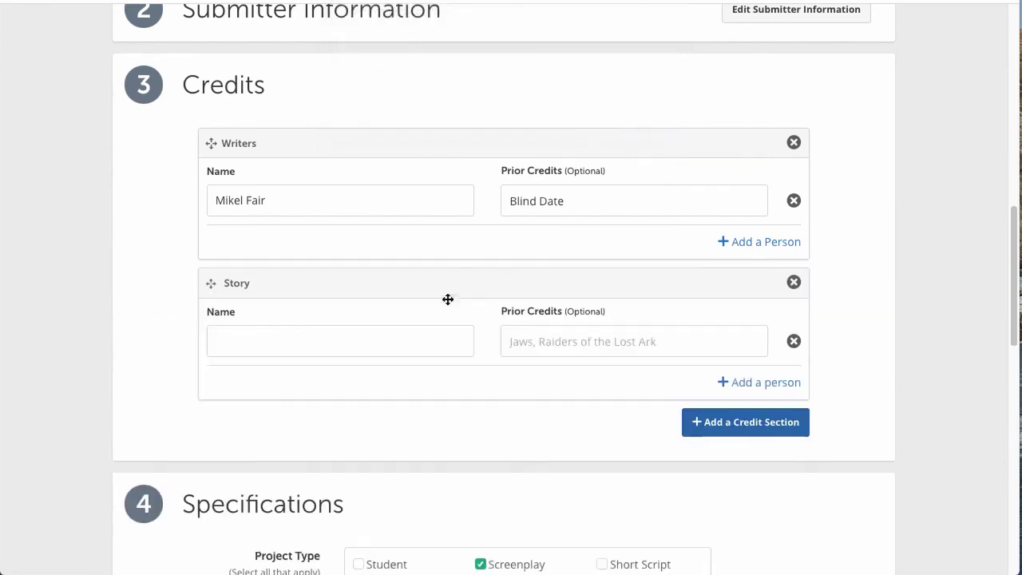
left_click(386, 338)
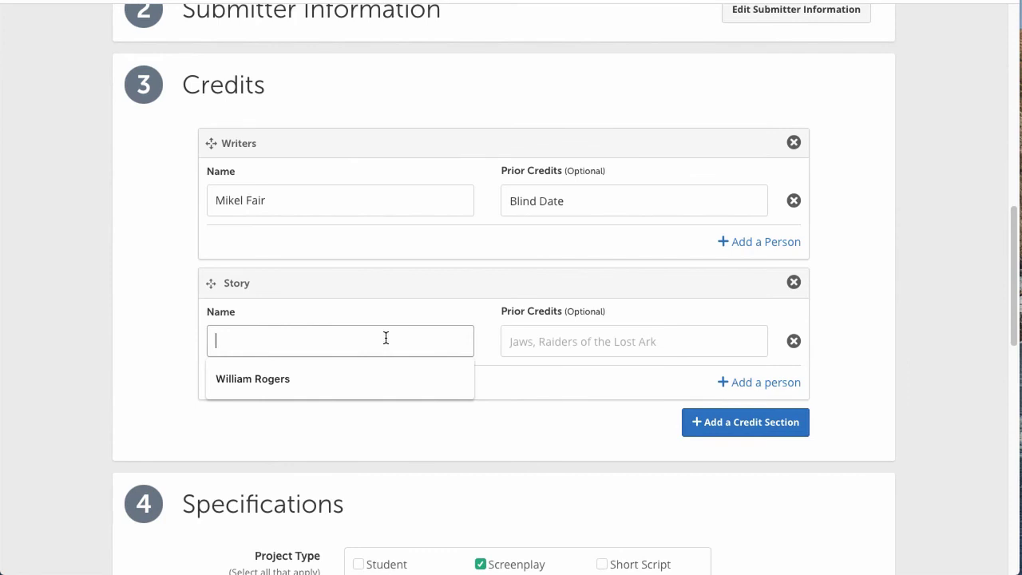
left_click(382, 381)
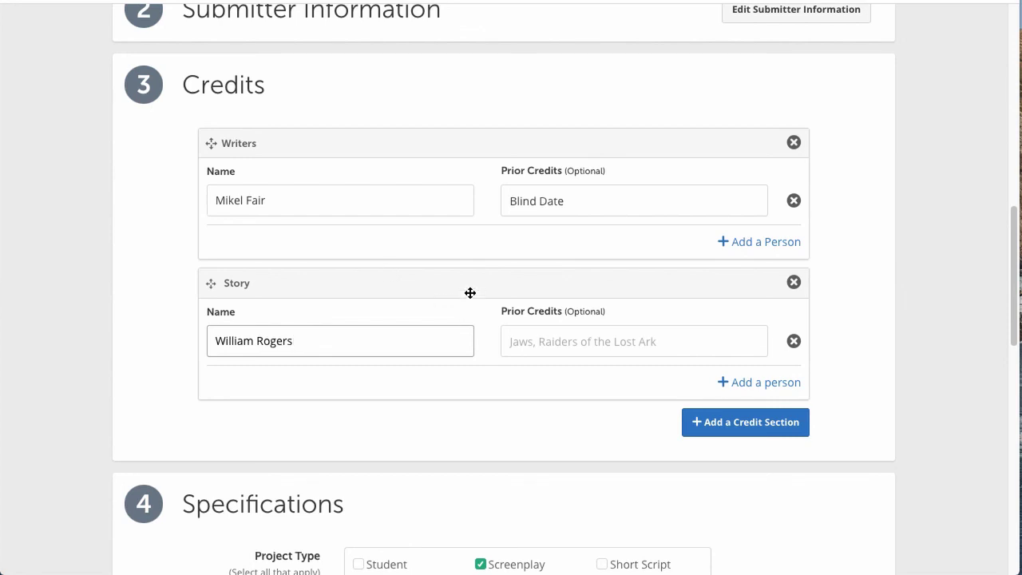
scroll(468, 293, "down", 10)
left_click(826, 372)
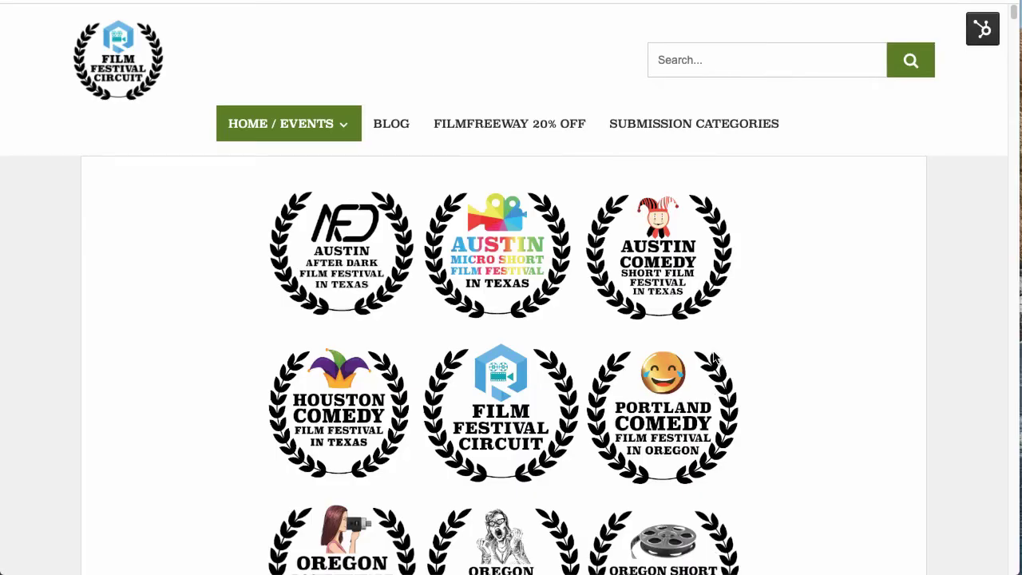
Step: Scroll the Film Festival Circuit homepage past the handbook banners to the Austin After Dark and Portland Comedy festival descriptions
scroll(713, 360, "down", 3)
scroll(715, 357, "down", 6)
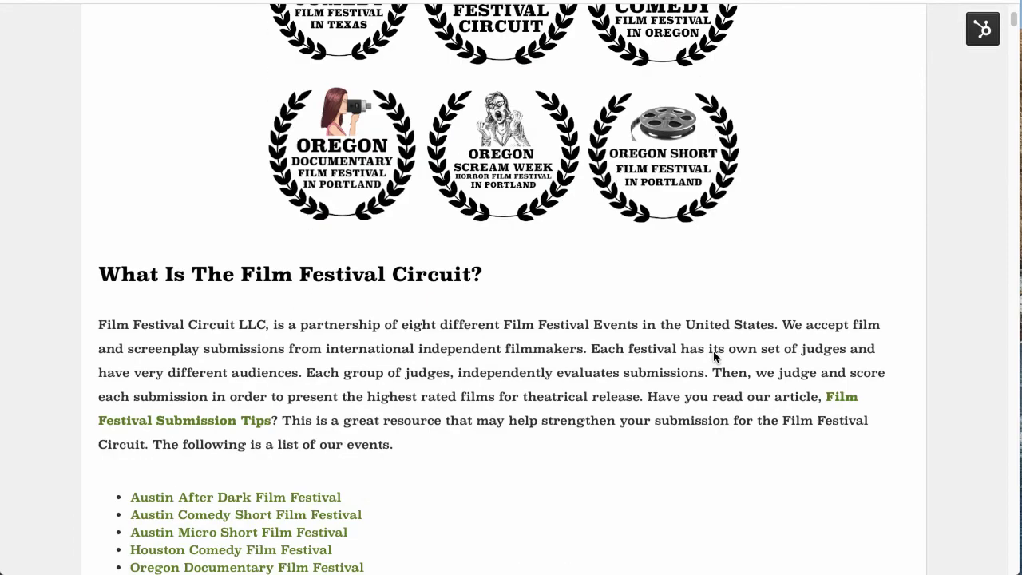
scroll(715, 356, "down", 3)
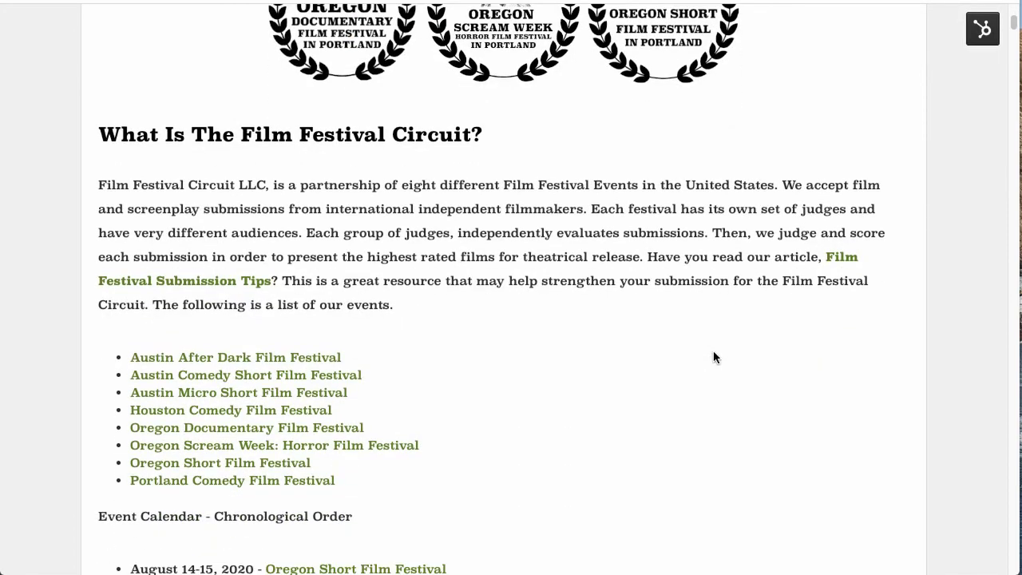
scroll(715, 357, "down", 5)
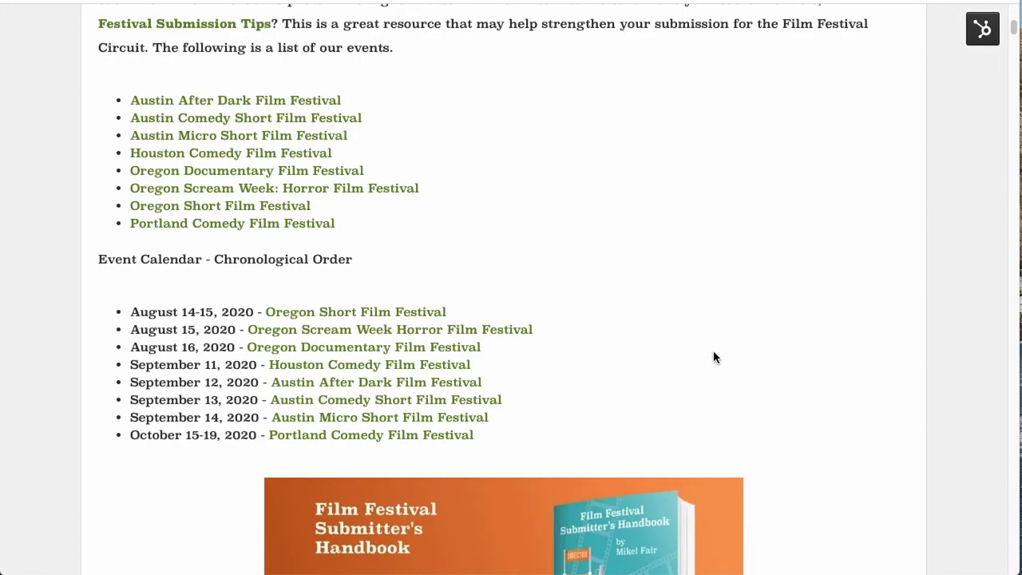
scroll(713, 357, "down", 8)
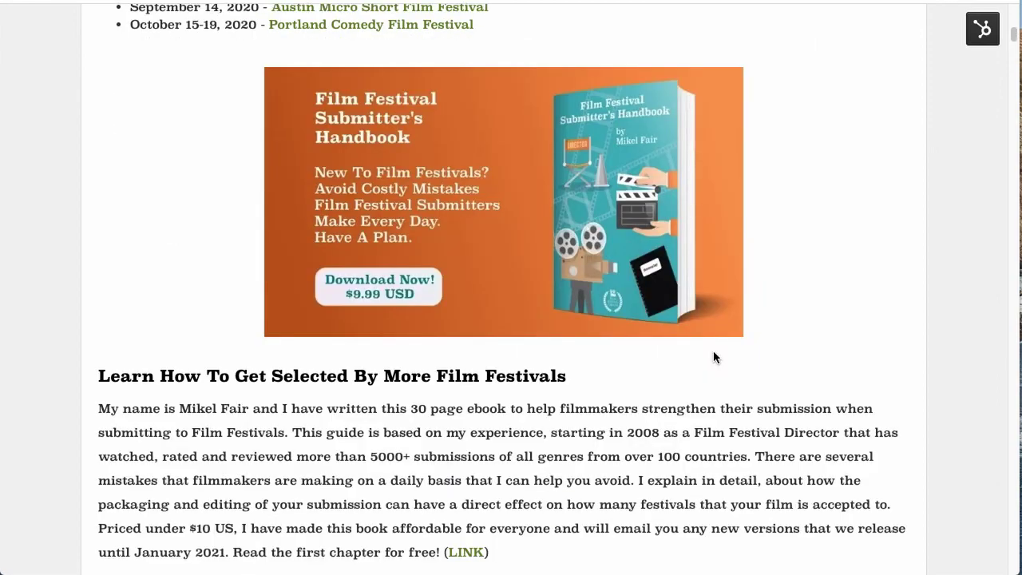
scroll(714, 357, "down", 5)
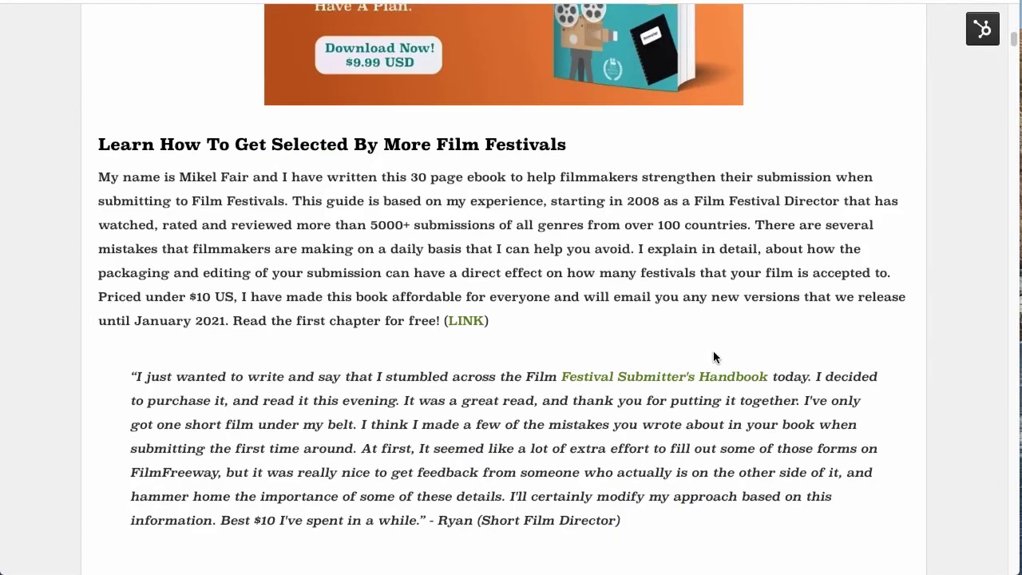
scroll(714, 357, "down", 5)
scroll(715, 357, "down", 3)
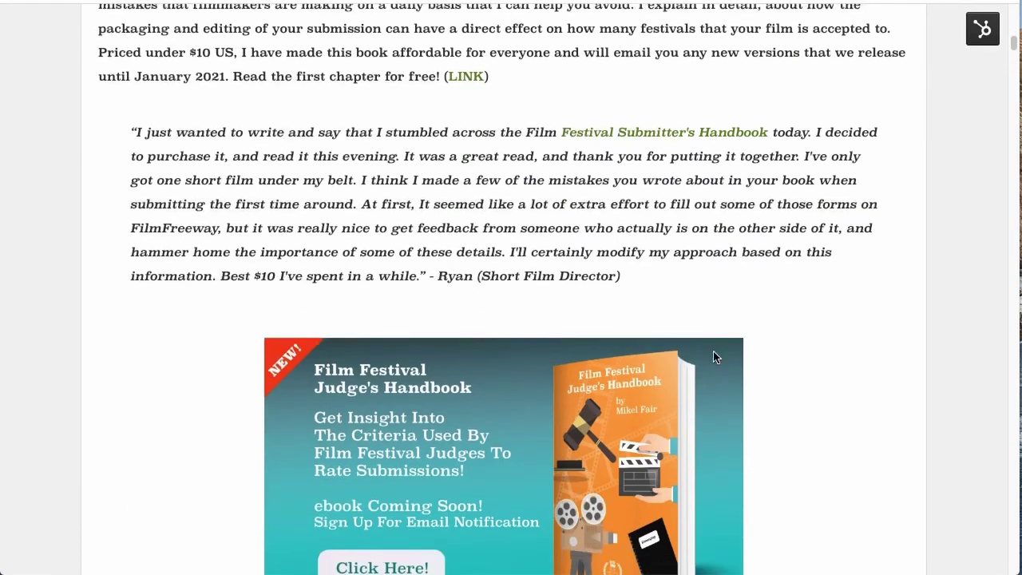
scroll(715, 357, "down", 8)
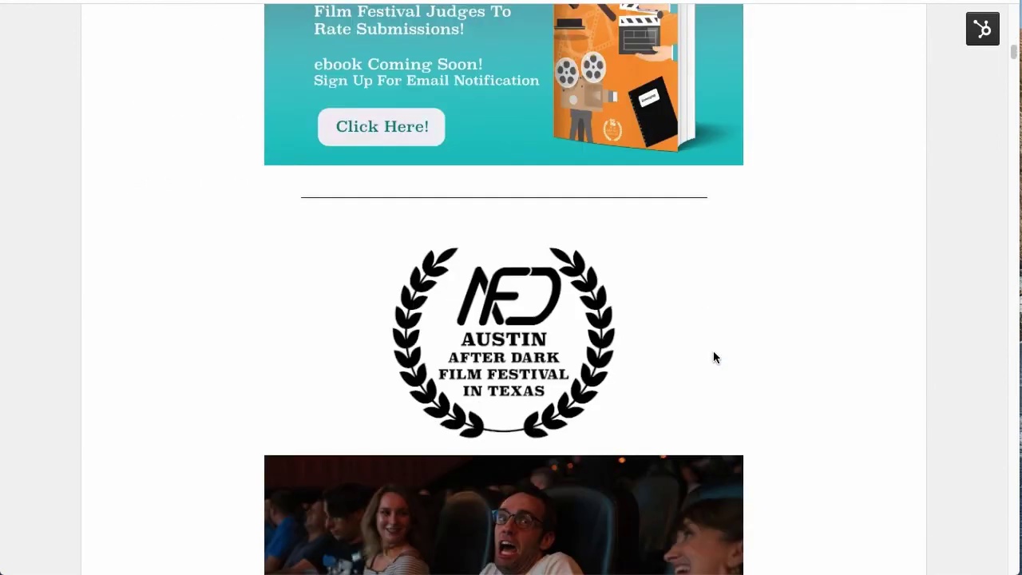
scroll(715, 357, "down", 3)
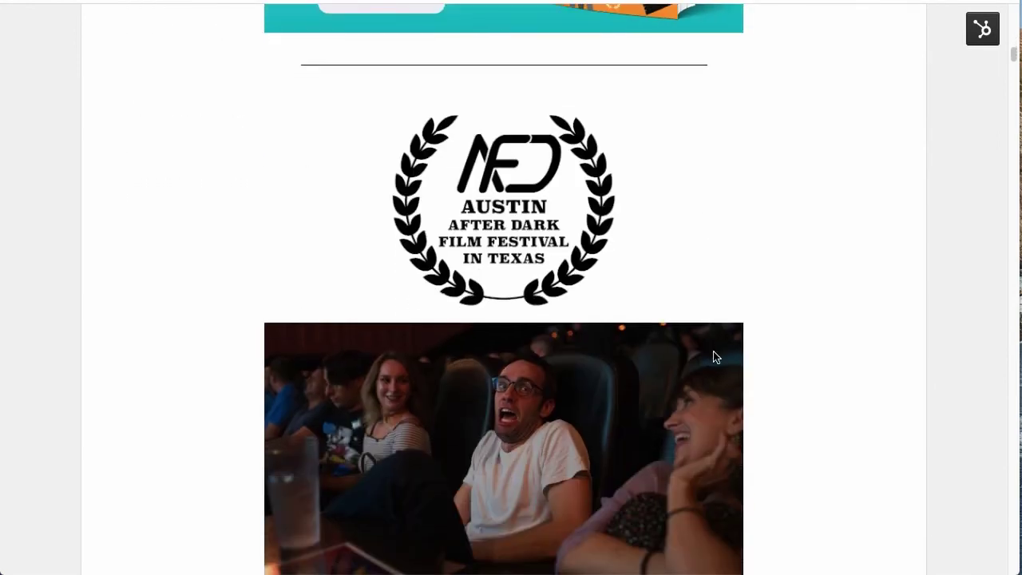
scroll(715, 357, "down", 2)
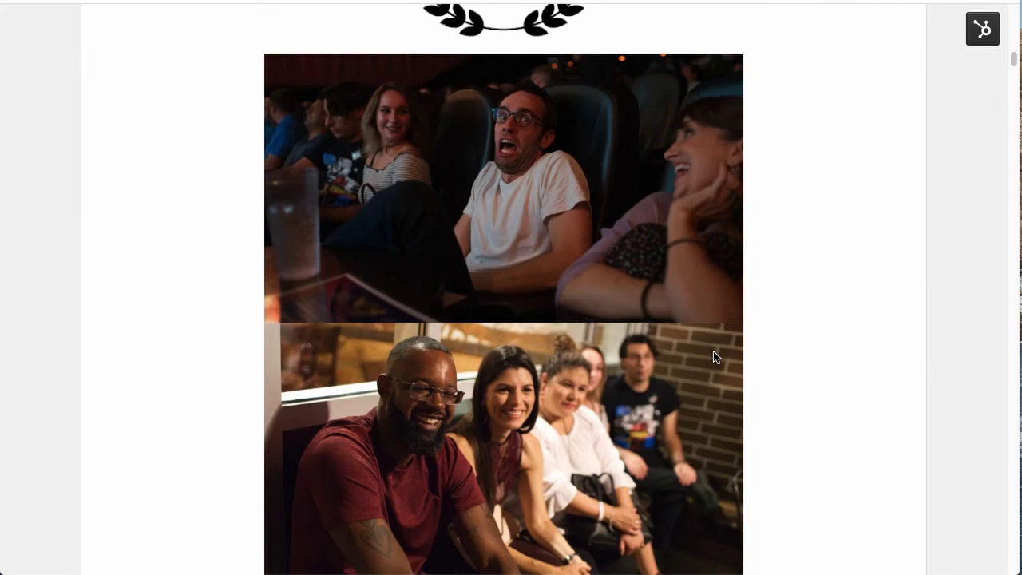
scroll(715, 357, "down", 3)
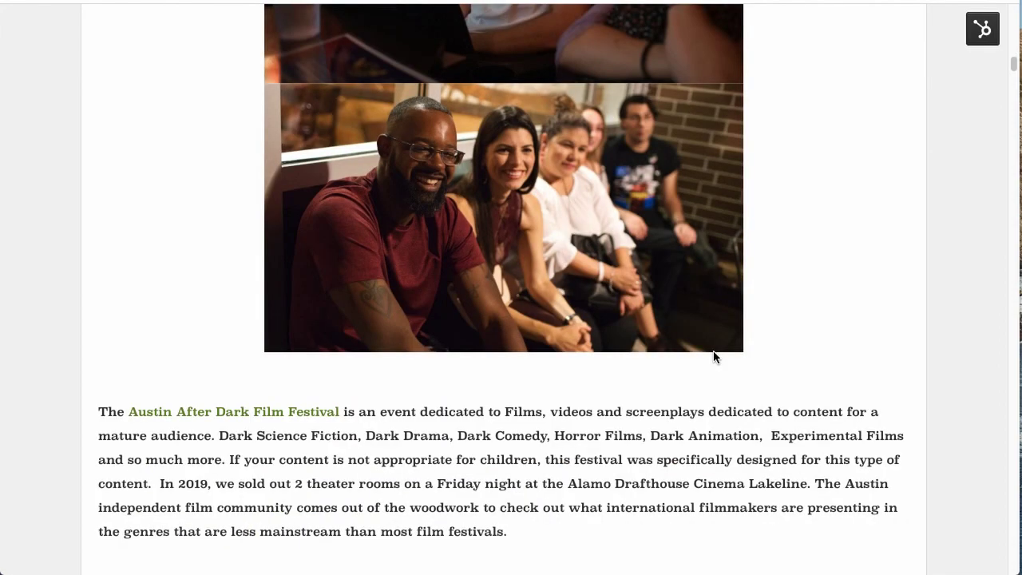
scroll(714, 357, "down", 5)
scroll(714, 357, "down", 3)
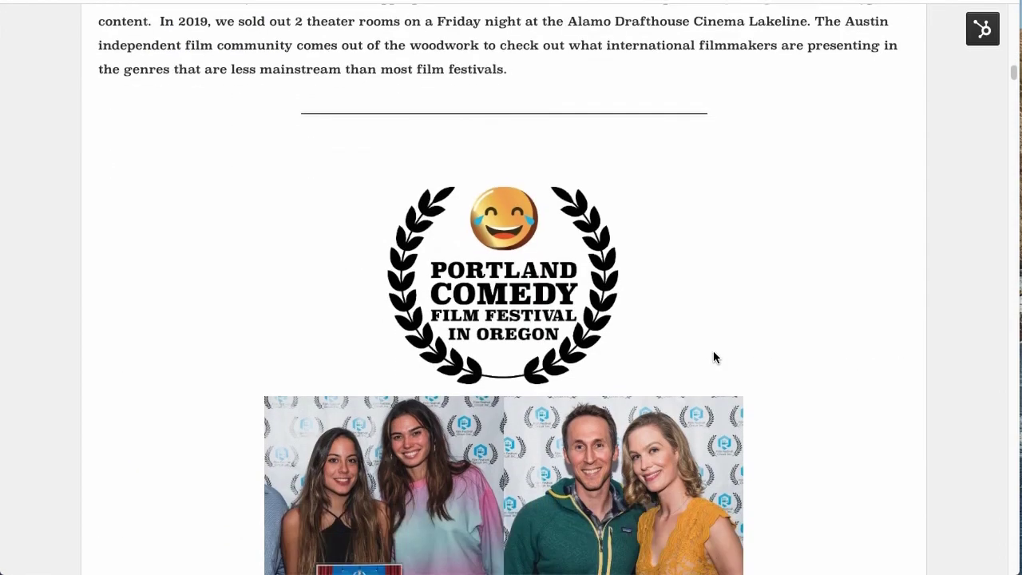
scroll(714, 357, "down", 2)
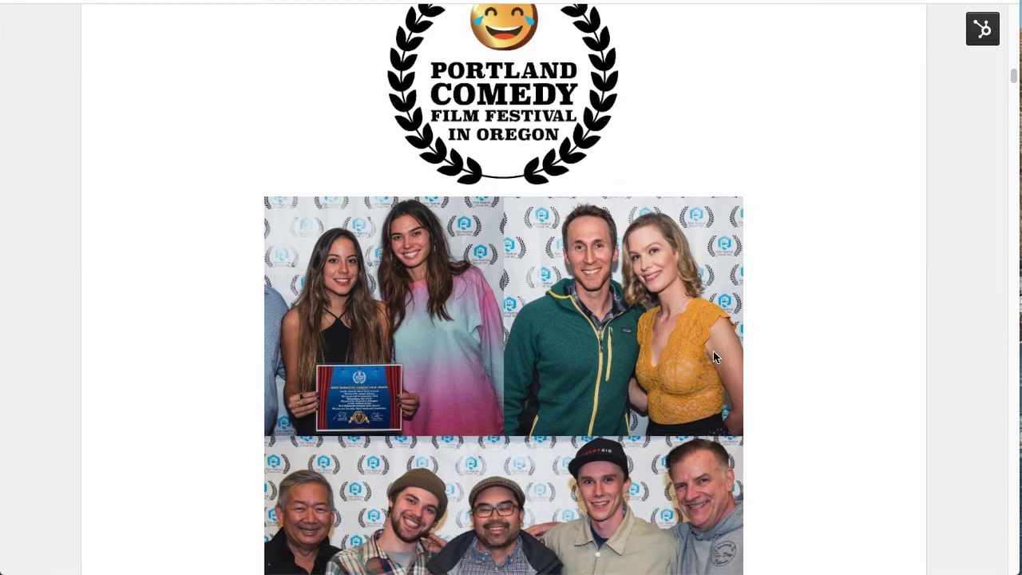
scroll(714, 357, "down", 3)
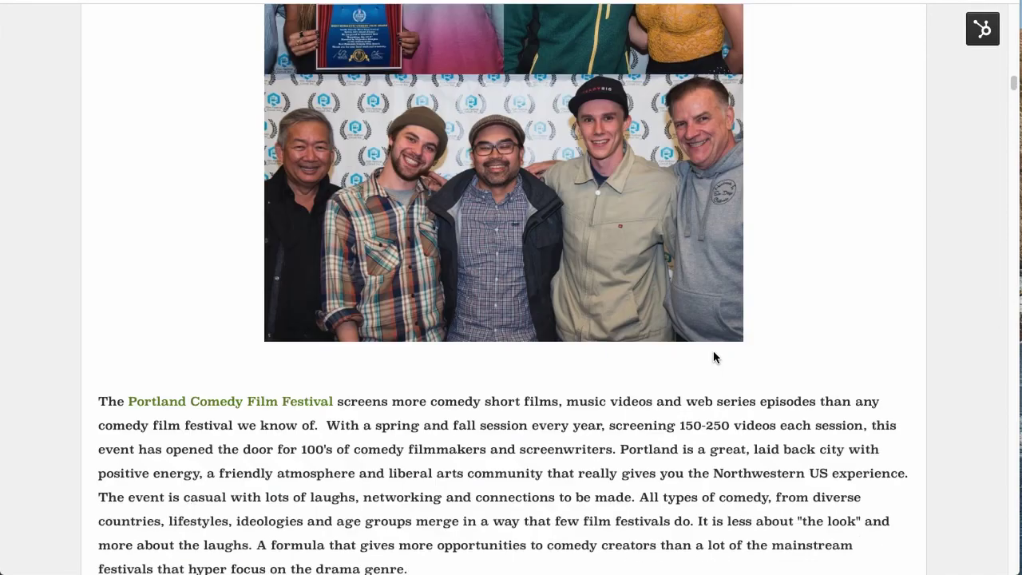